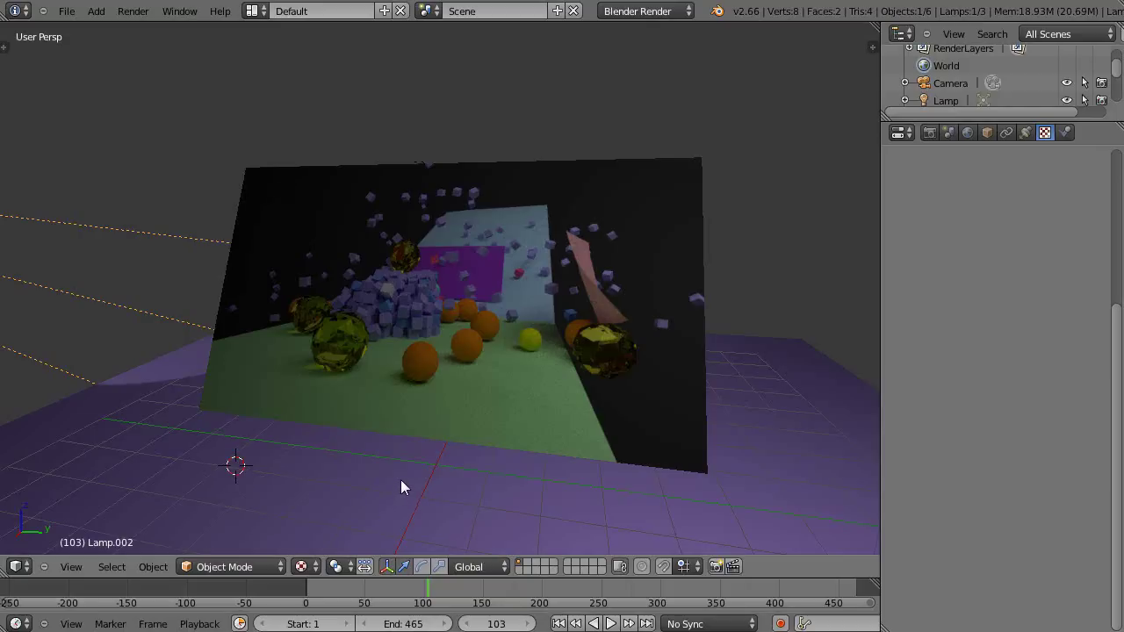
Delete the video-textured plane from the scene
scroll(442, 416, "down", 3)
scroll(442, 416, "up", 4)
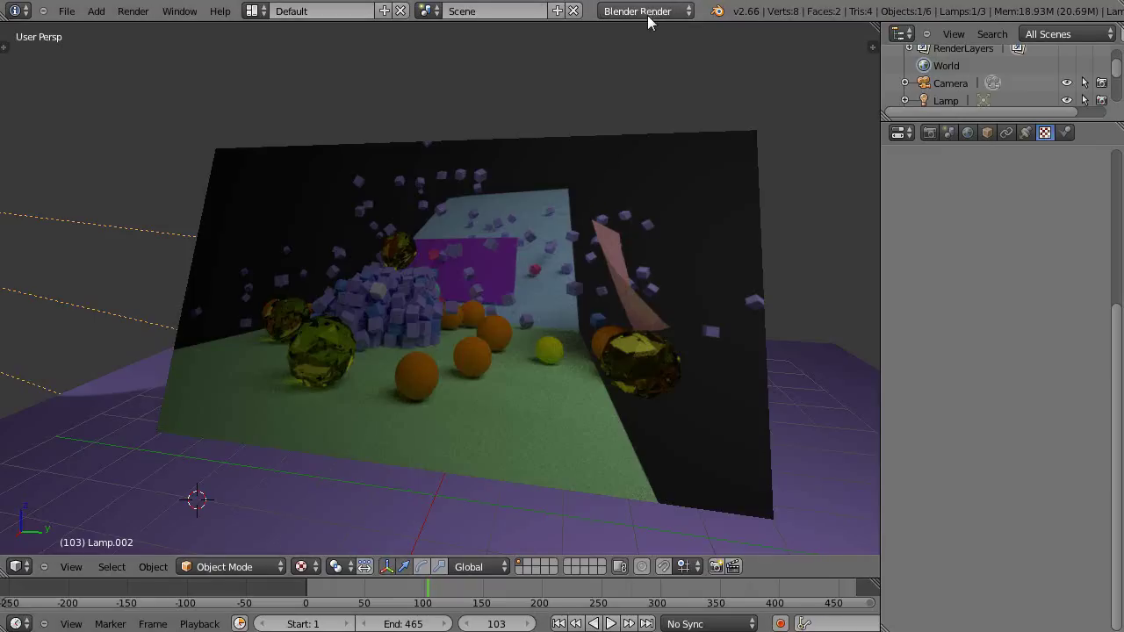
scroll(416, 270, "down", 2)
scroll(417, 269, "down", 3)
scroll(411, 288, "up", 4)
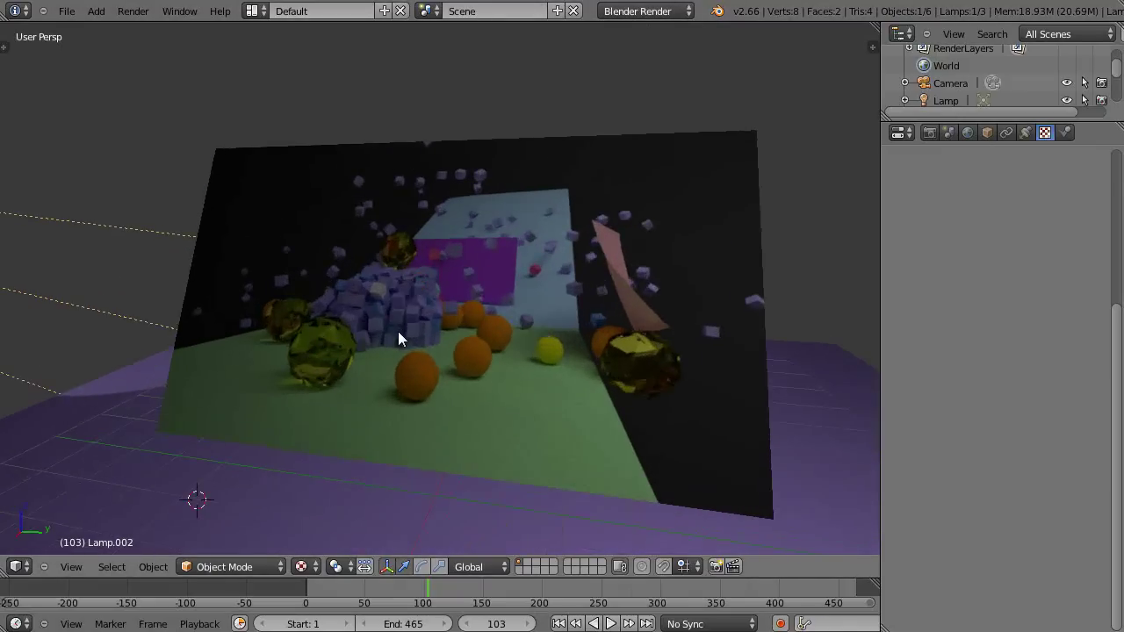
scroll(403, 330, "down", 1)
scroll(515, 303, "down", 3)
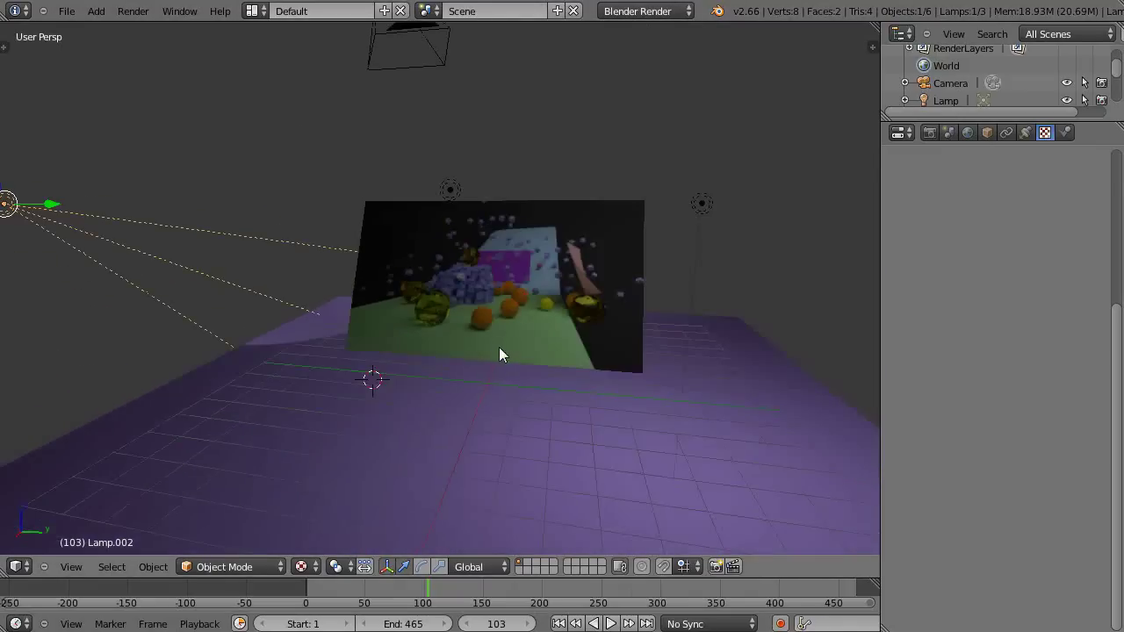
middle_click_drag(498, 361, 515, 360)
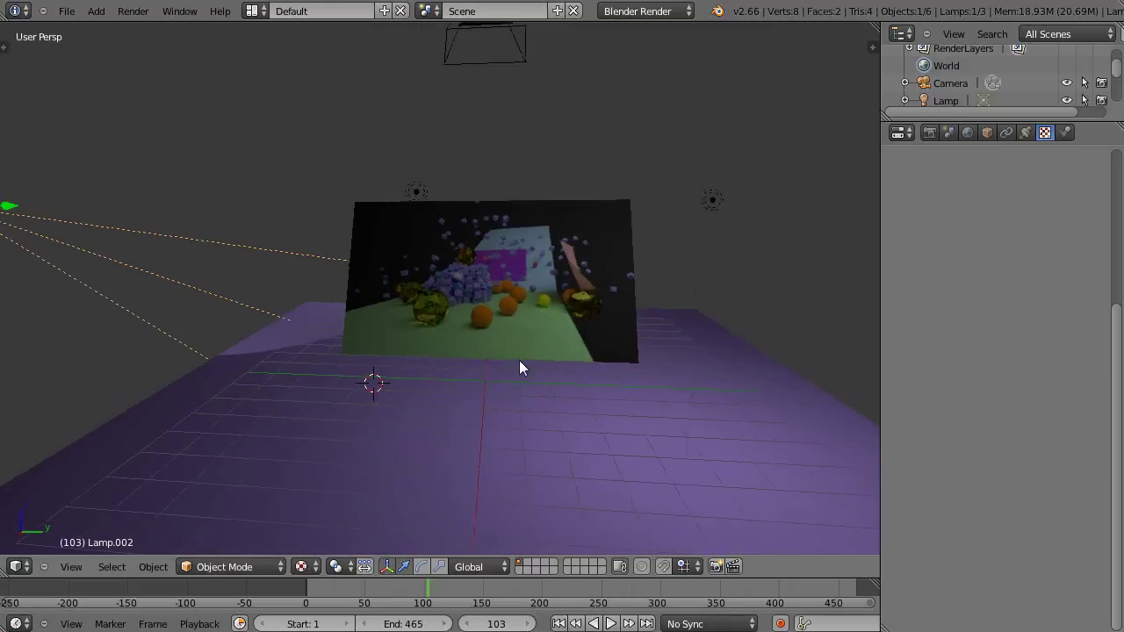
right_click(507, 286)
key("x")
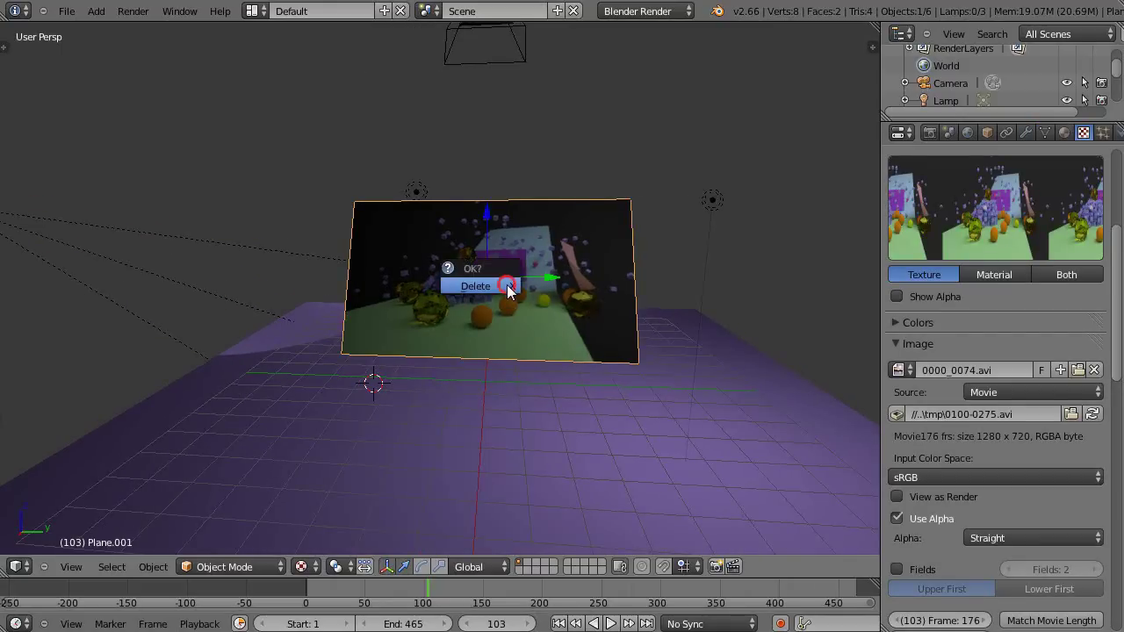
left_click(507, 285)
Check GLSL material display and keep Textured viewport shading, then hide the side panels
mouse_move(510, 376)
middle_mouse_down()
mouse_move(525, 363)
mouse_move(530, 382)
middle_mouse_up()
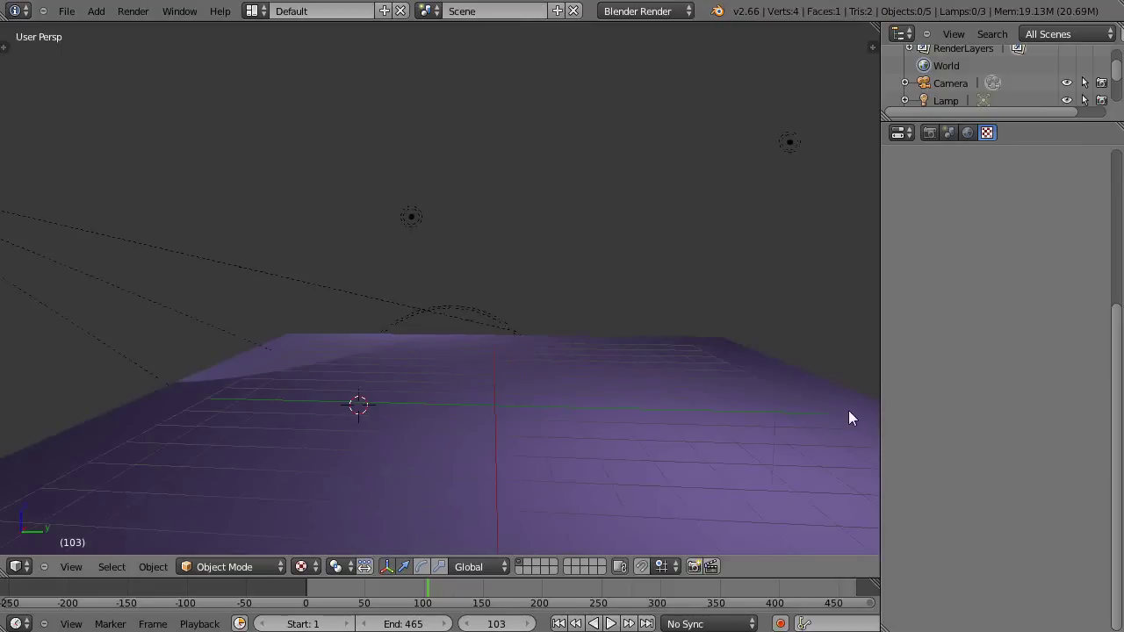
key("n")
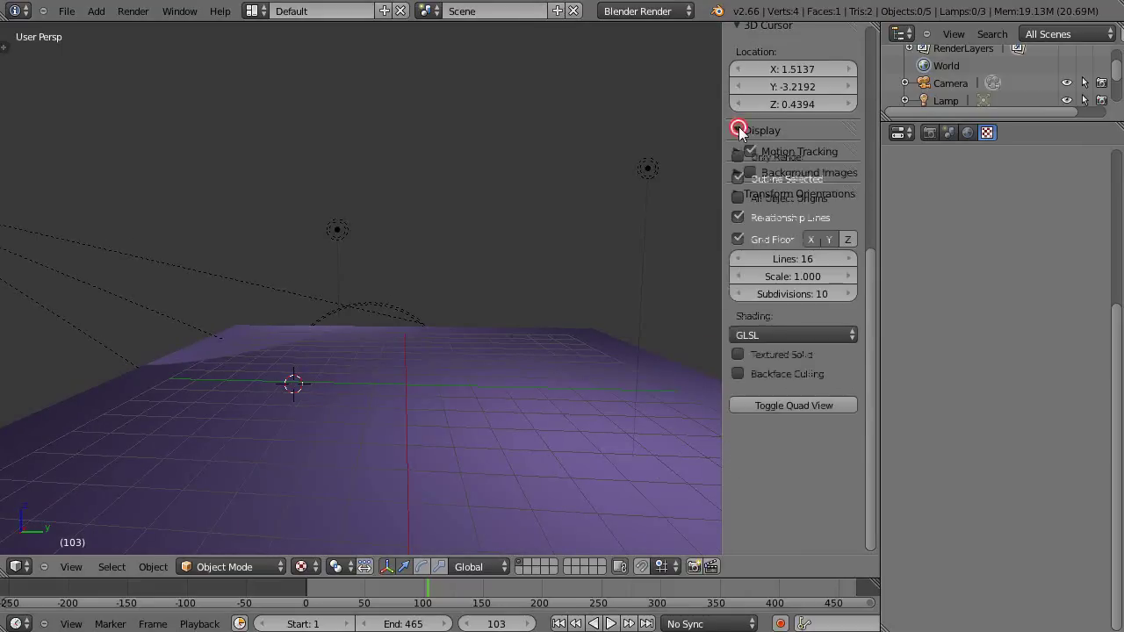
left_click(763, 337)
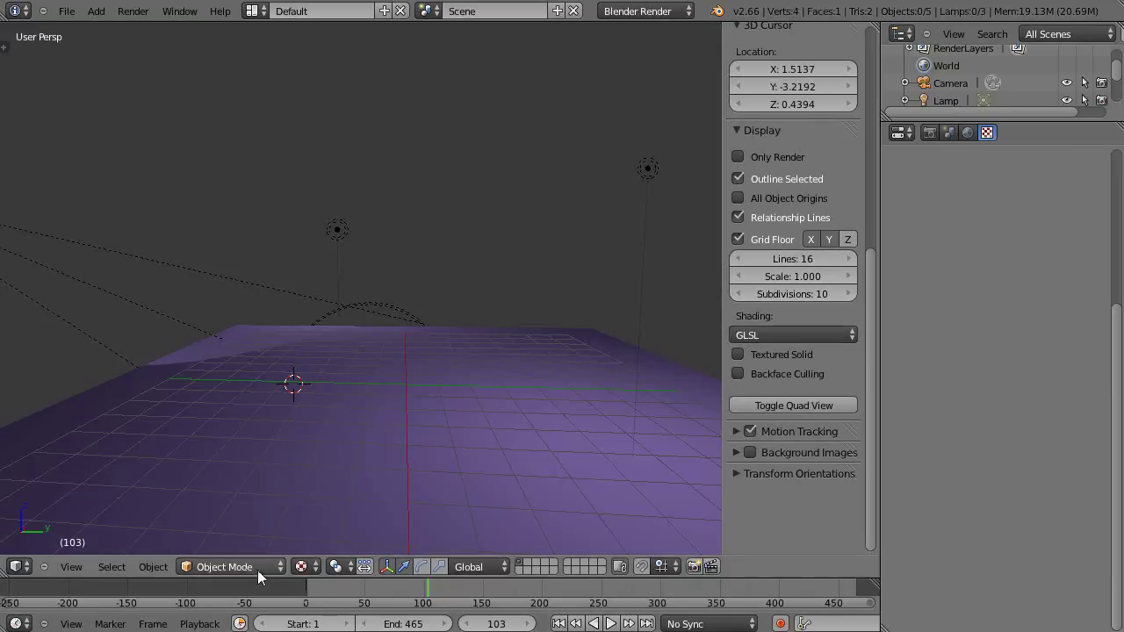
left_click(301, 567)
left_click(316, 492)
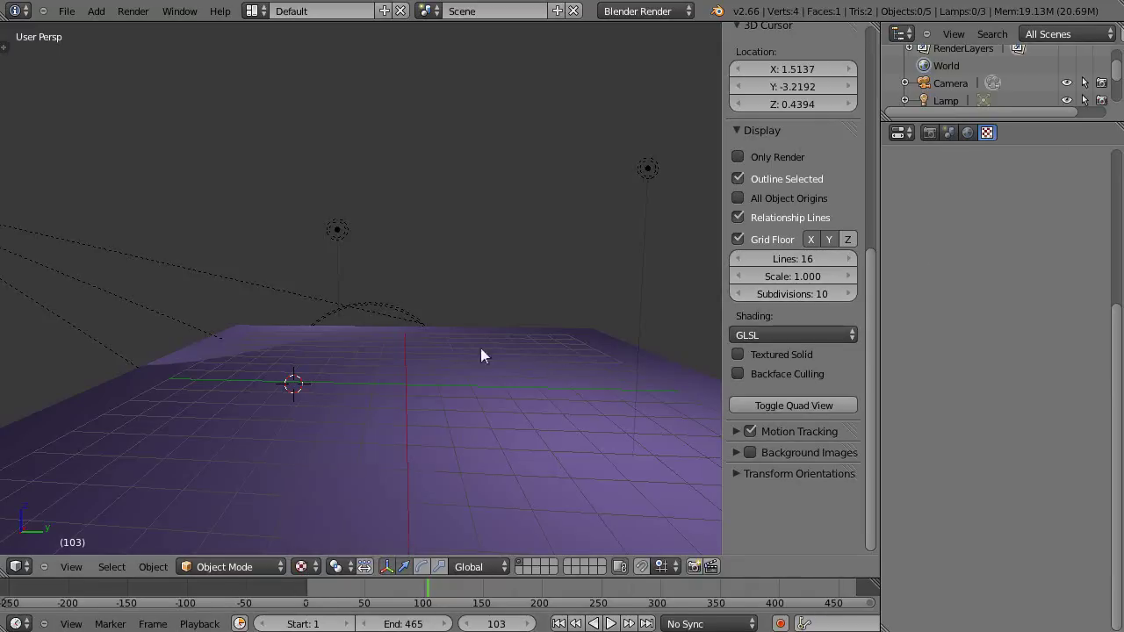
middle_click_drag(384, 448, 397, 443)
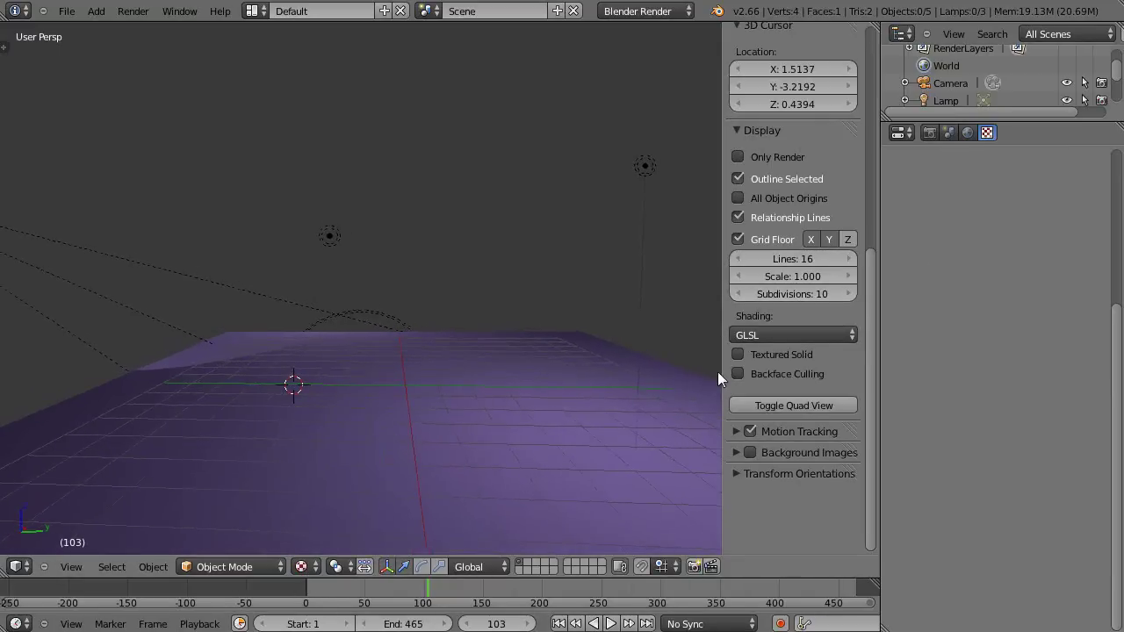
key("t")
key("t")
key("n")
middle_click_drag(650, 380, 647, 382)
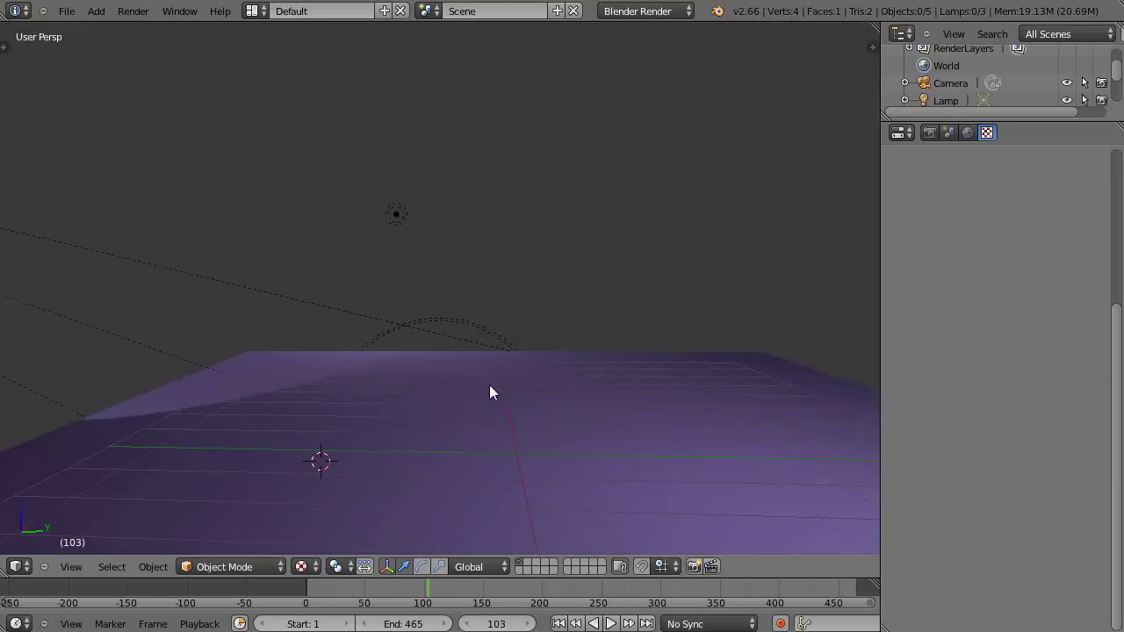
Snap the 3D cursor to the world origin and add a new plane there
key("shift+s")
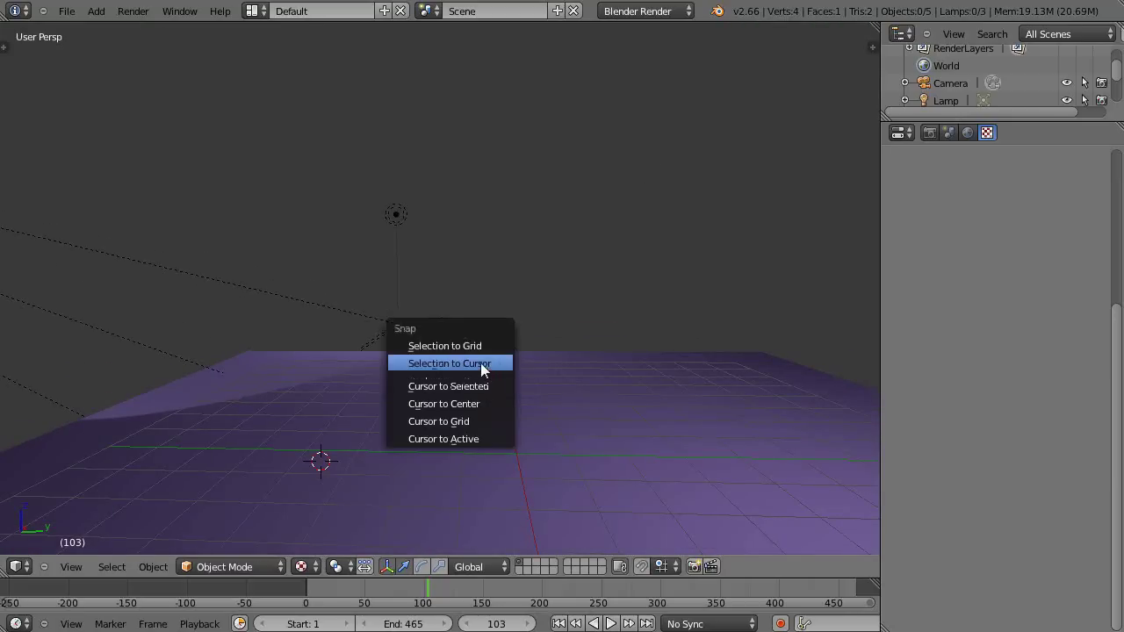
left_click(465, 405)
key("shift+a")
mouse_move(507, 389)
left_click(604, 390)
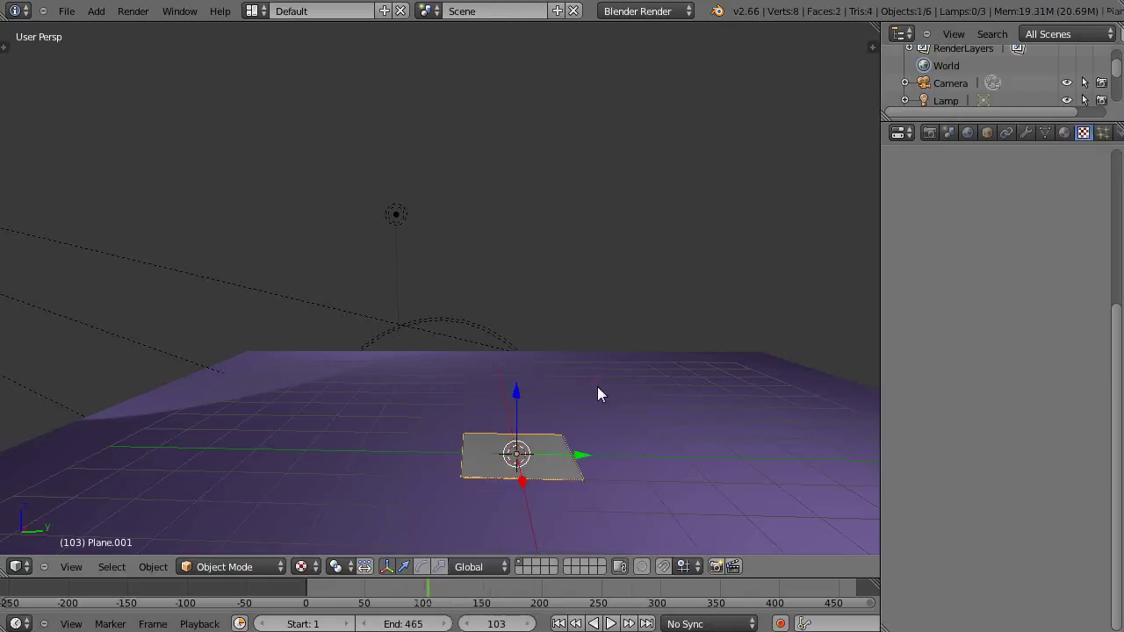
Scale the plane about 2.5x, stretch it along X, tilt it ~35° on Y, and raise it
key("s")
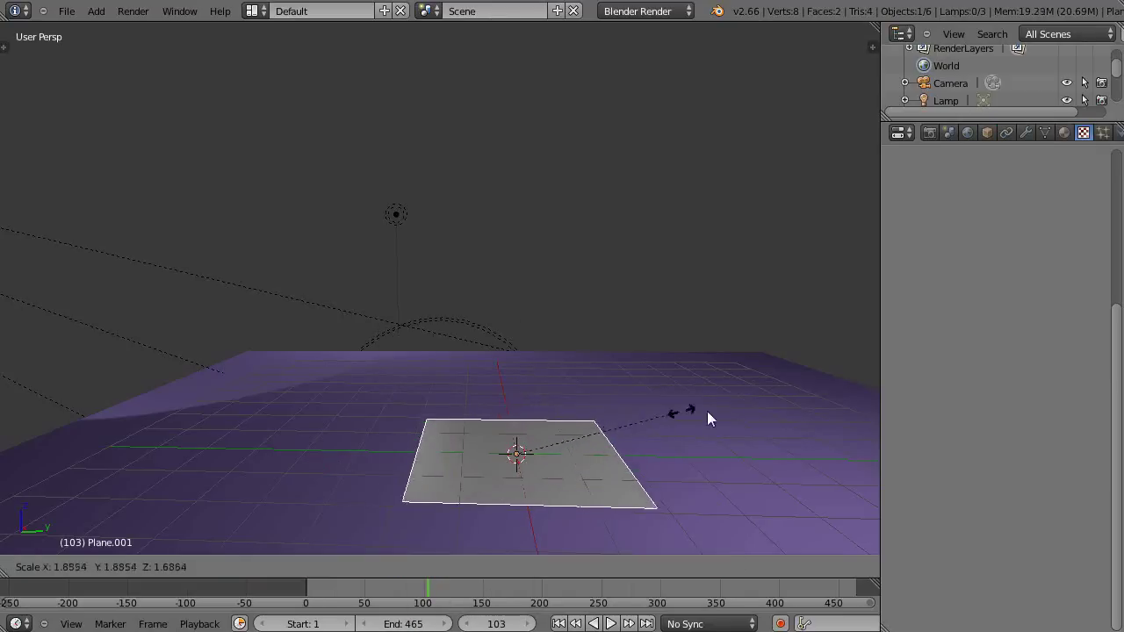
left_click(715, 414)
key("s")
key("x")
left_click(860, 415)
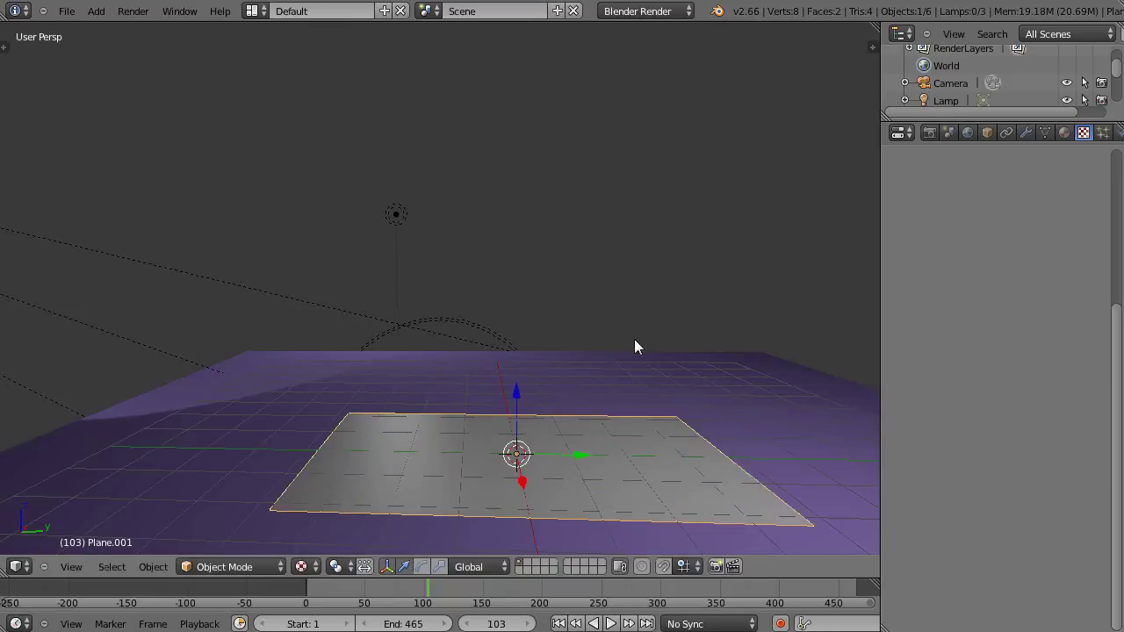
key("r")
key("y")
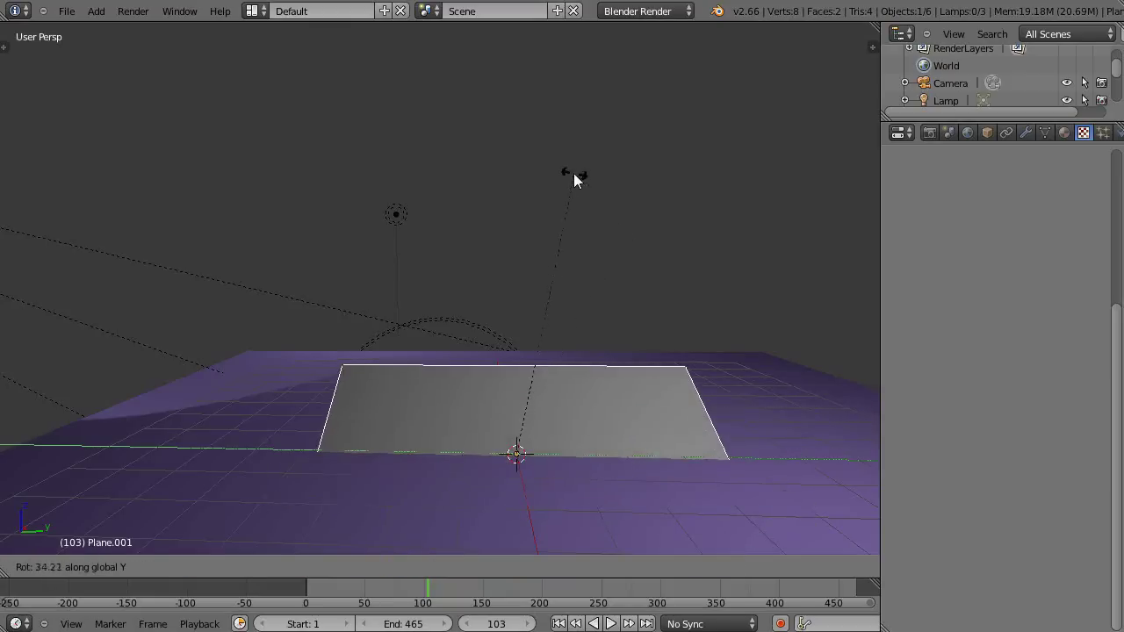
left_click(502, 230)
left_click_drag(520, 388, 536, 291)
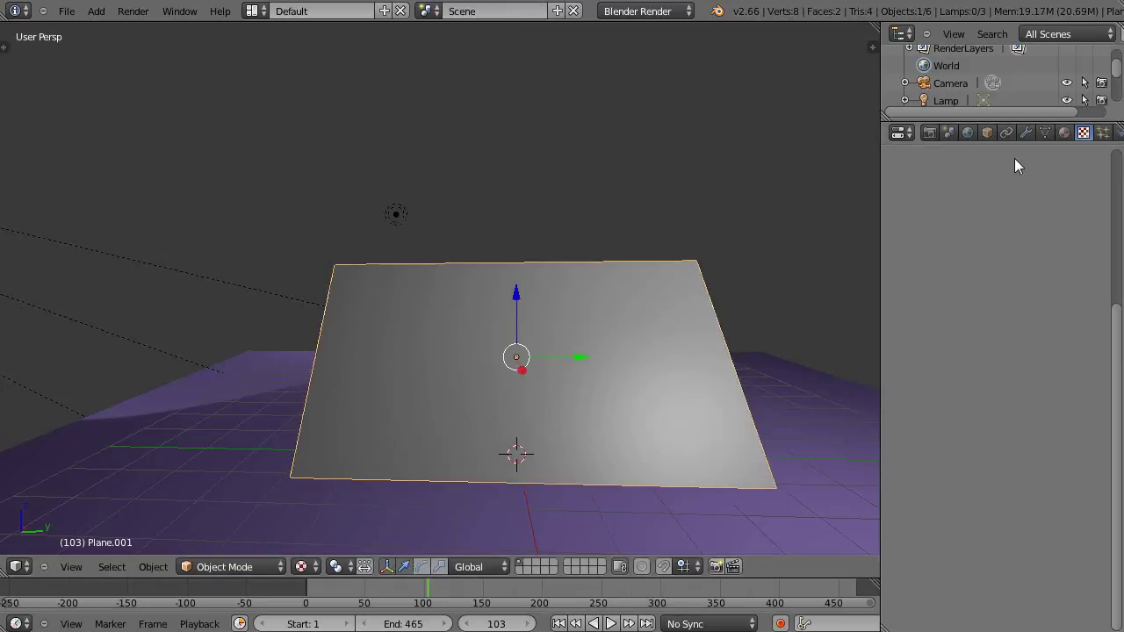
Give Plane.001 a new material, Material.002, with specular intensity 0.000
left_click(1065, 133)
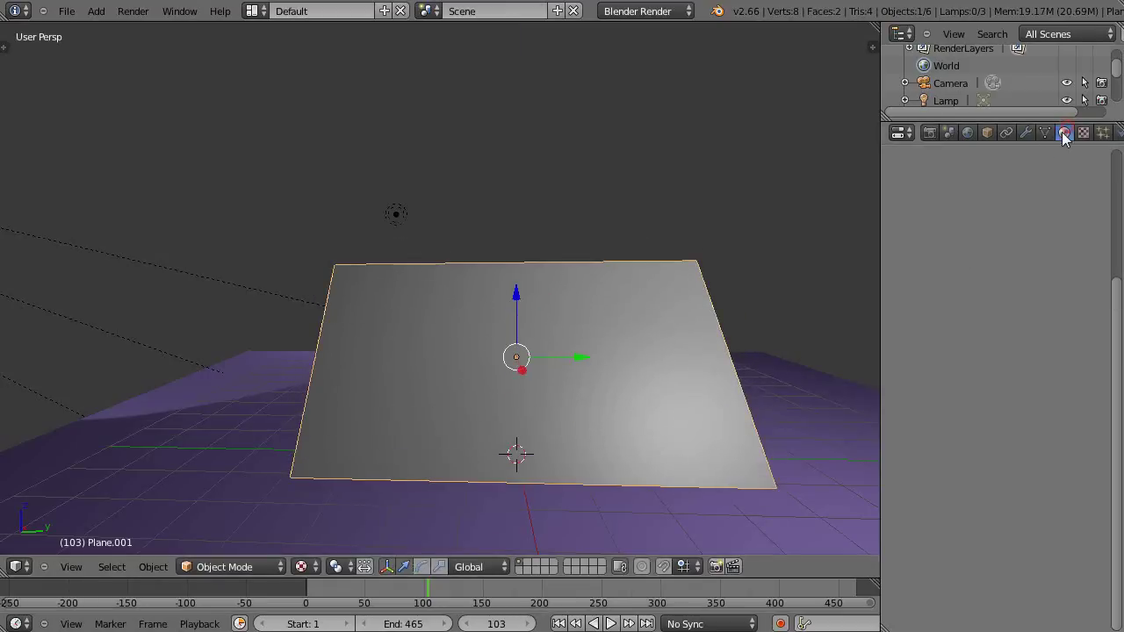
left_click(1114, 350)
left_click(956, 250)
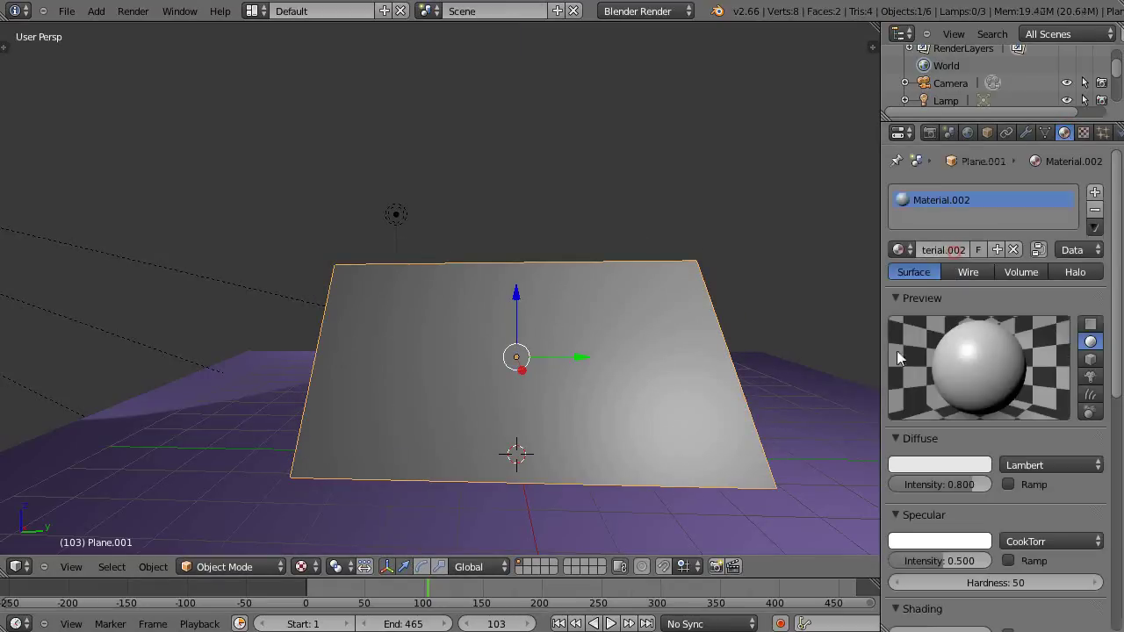
scroll(946, 404, "down", 2)
left_click_drag(954, 457, 728, 463)
scroll(615, 397, "down", 4)
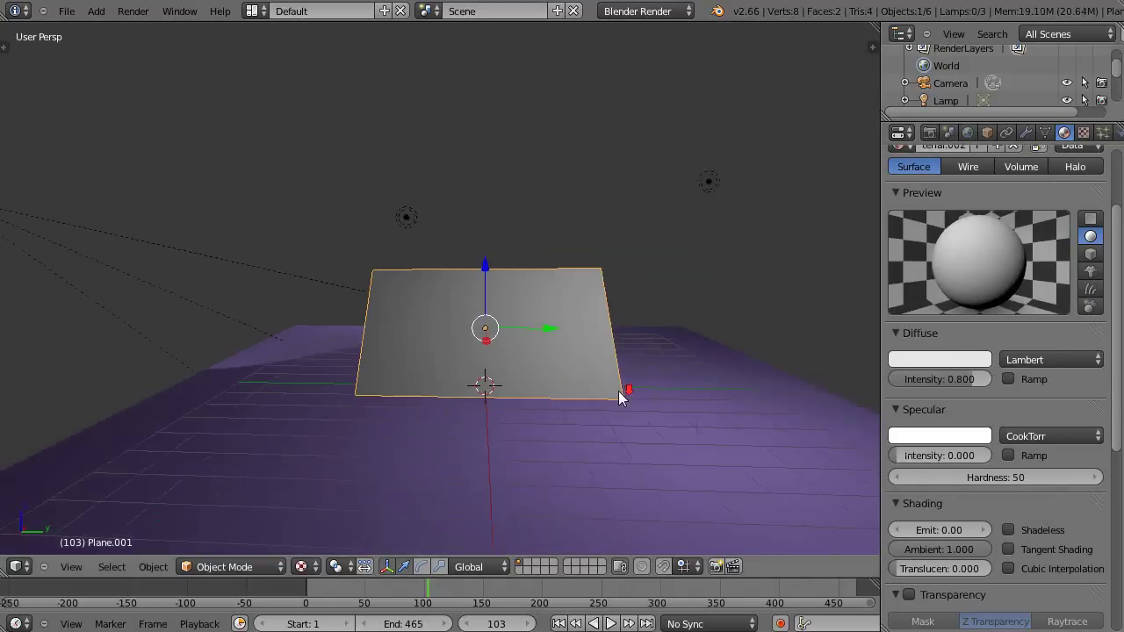
scroll(620, 398, "up", 2)
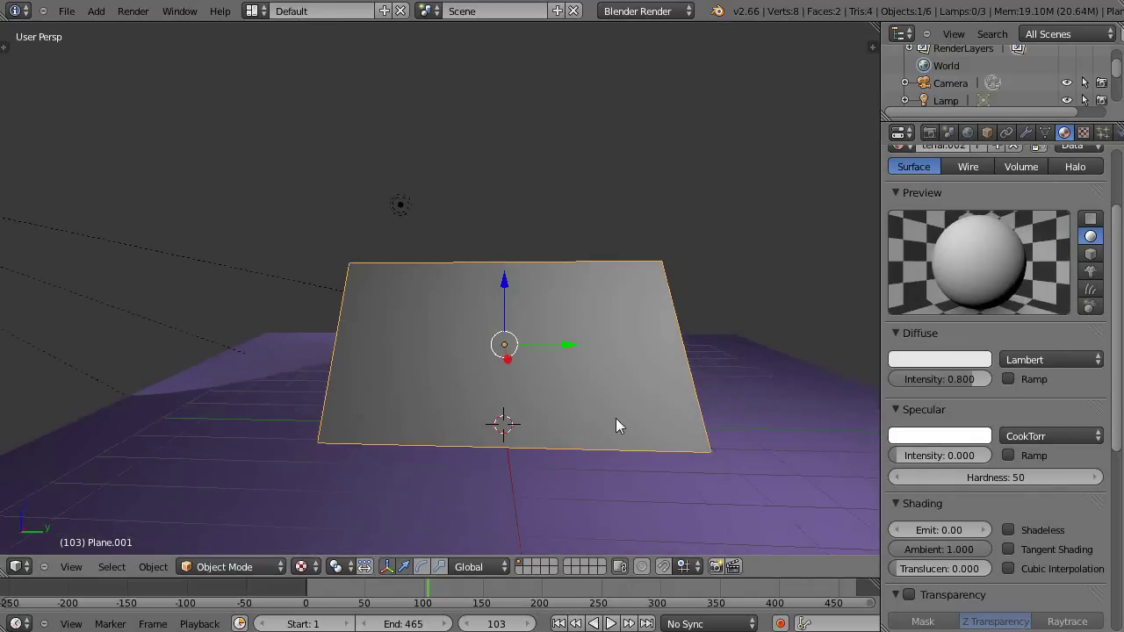
scroll(616, 418, "up", 1)
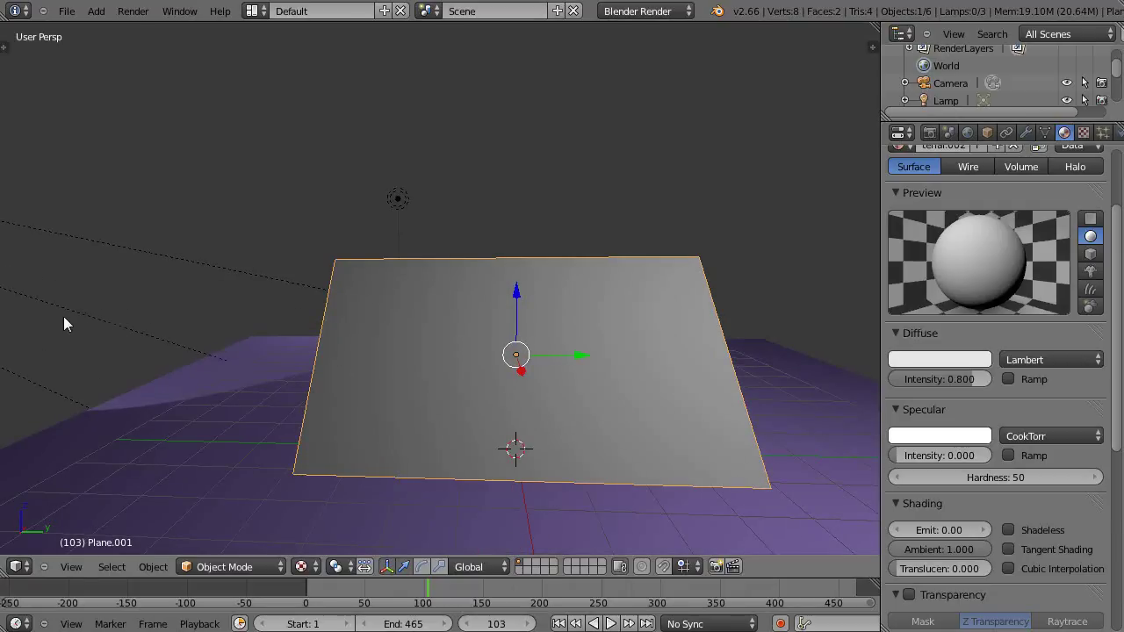
In Edit Mode, unwrap the plane with Smart UV Project at a 66 angle limit
key("t")
left_click_drag(128, 267, 138, 110)
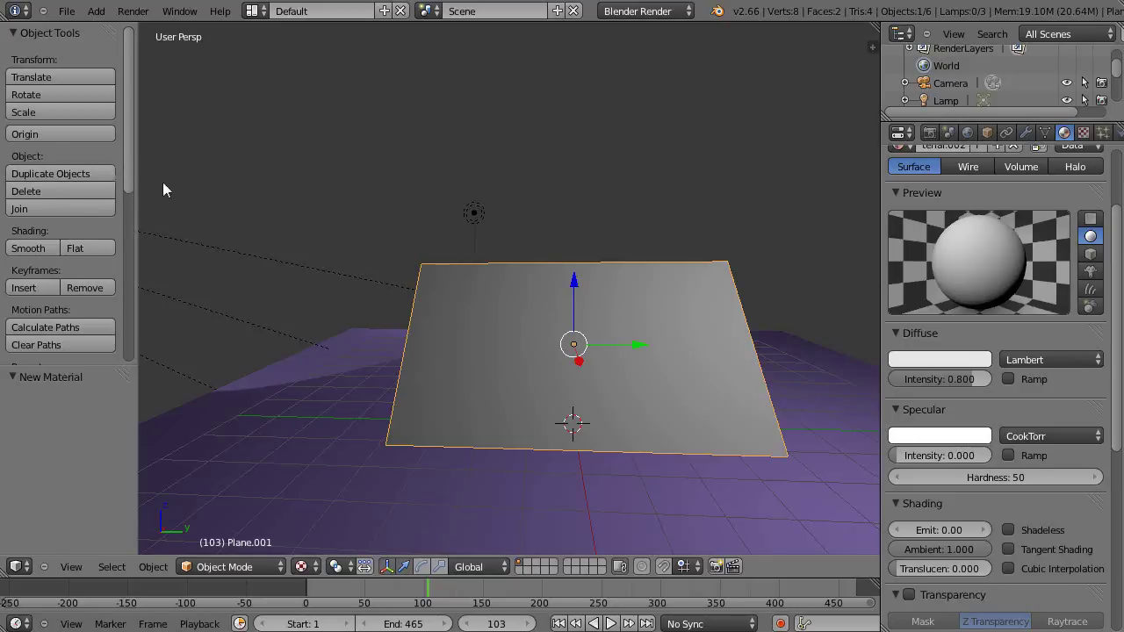
key("Tab")
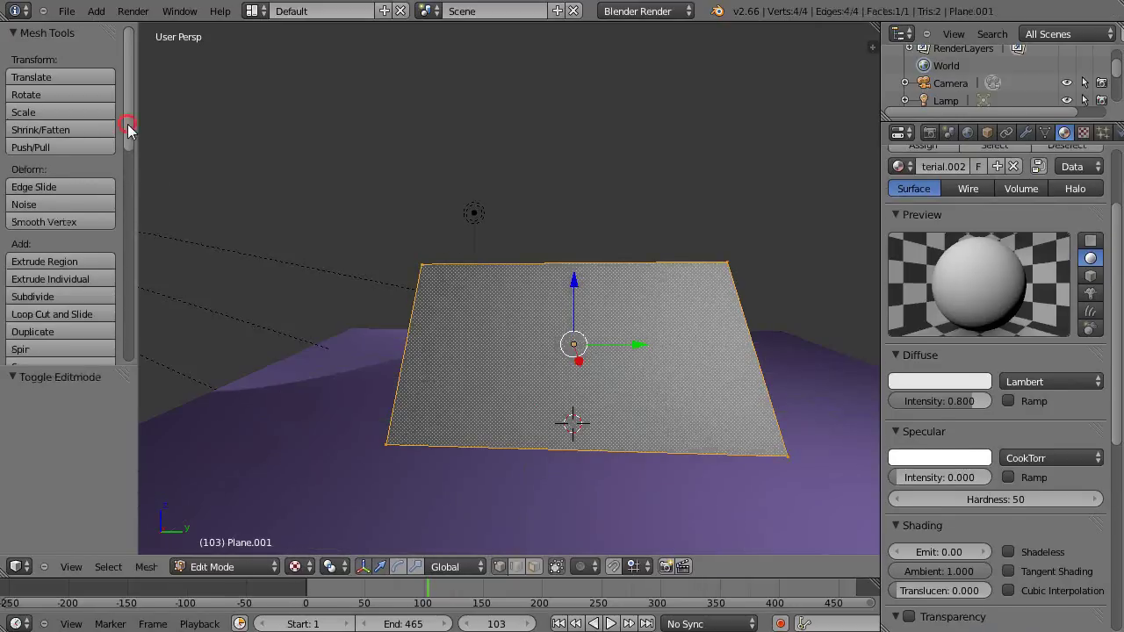
left_click_drag(128, 130, 146, 273)
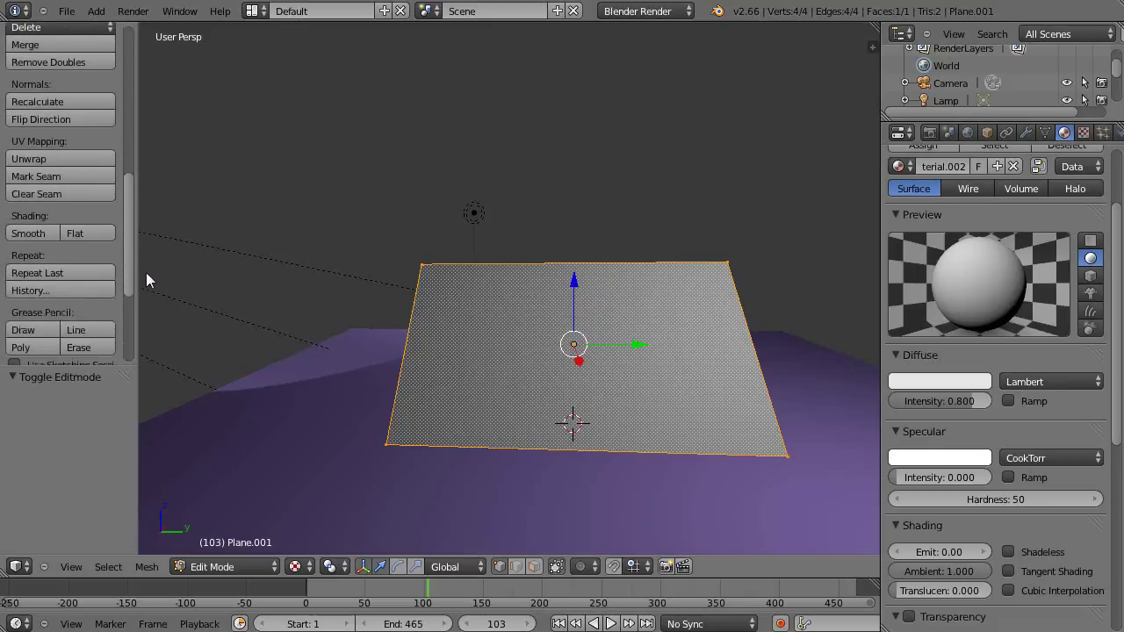
left_click(40, 159)
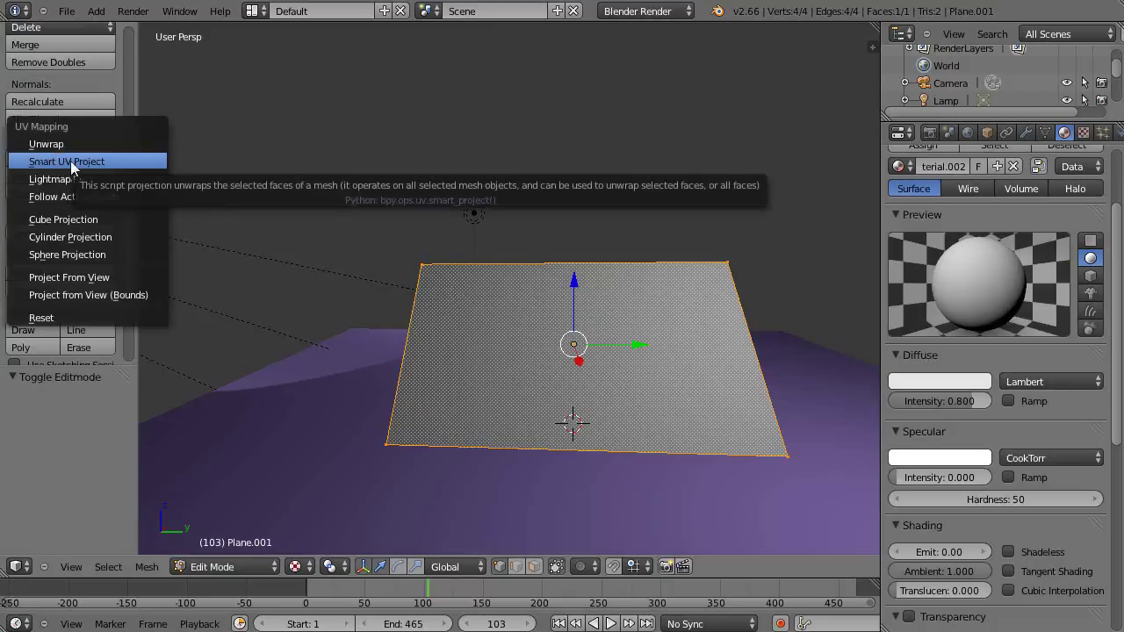
left_click(71, 164)
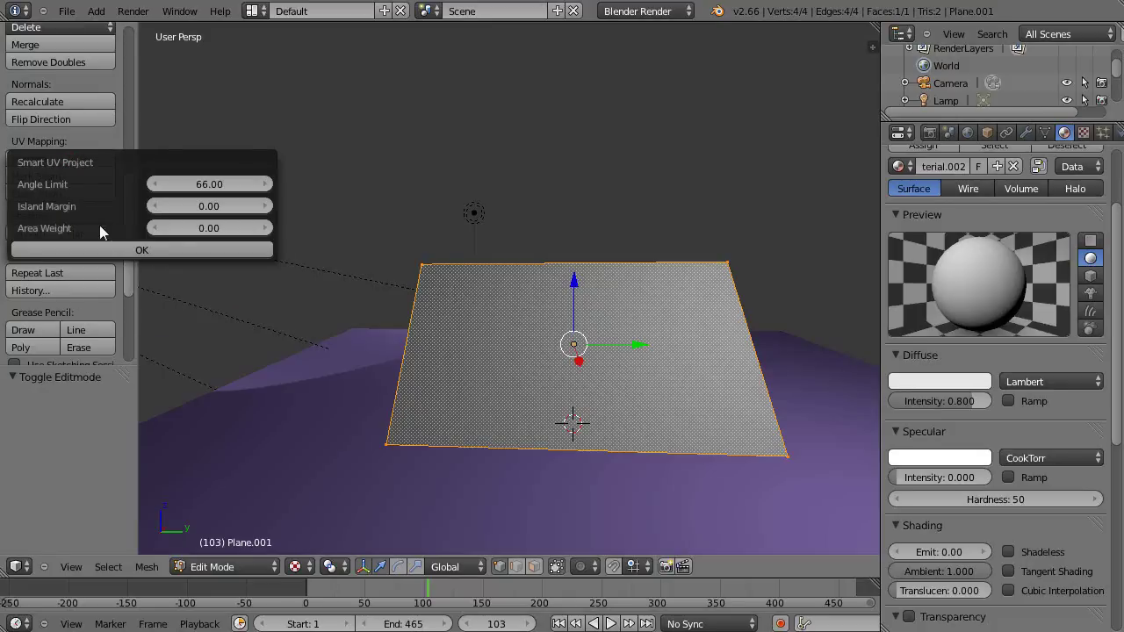
left_click(119, 253)
middle_click_drag(592, 401, 514, 401)
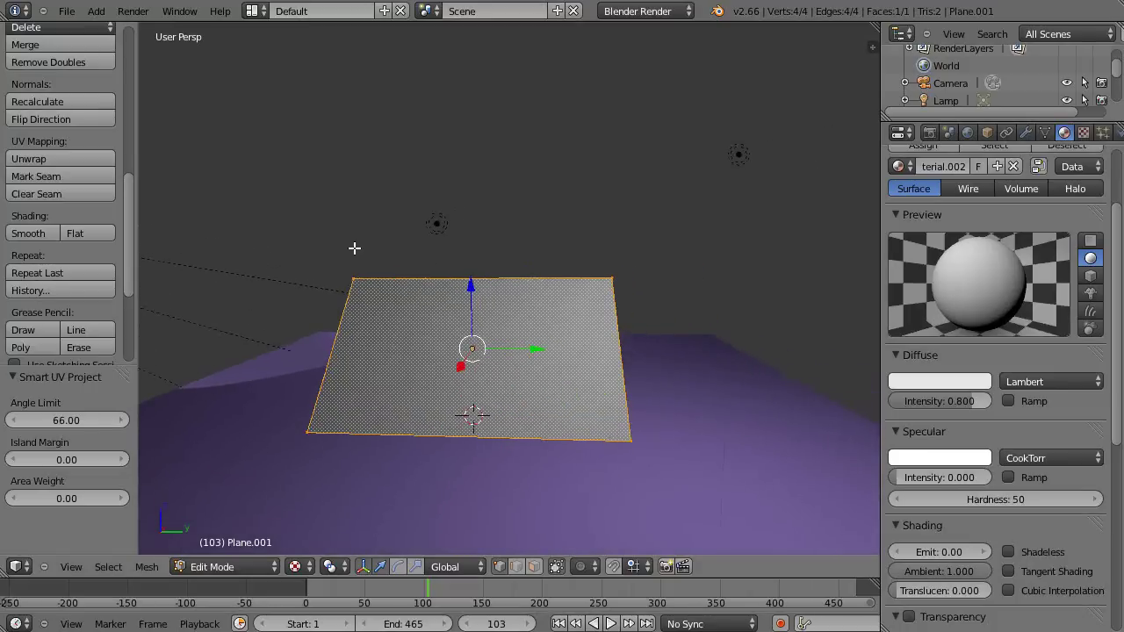
Split the 3D view in two and turn the right area into an Image Editor
key("t")
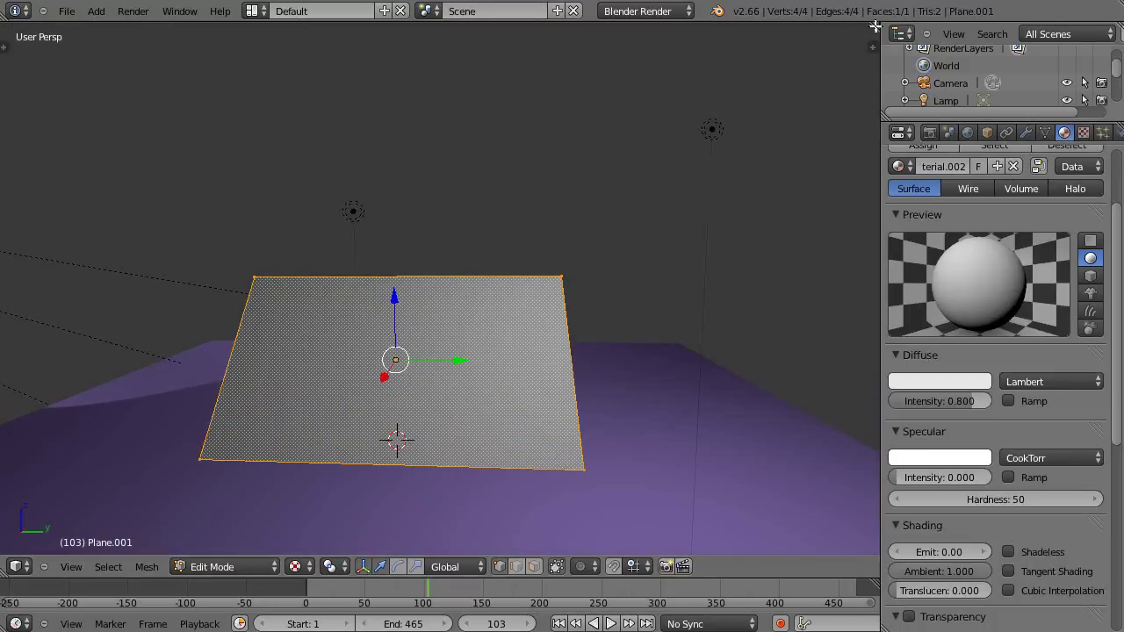
left_click_drag(873, 27, 525, 61)
left_click(545, 567)
left_click(580, 452)
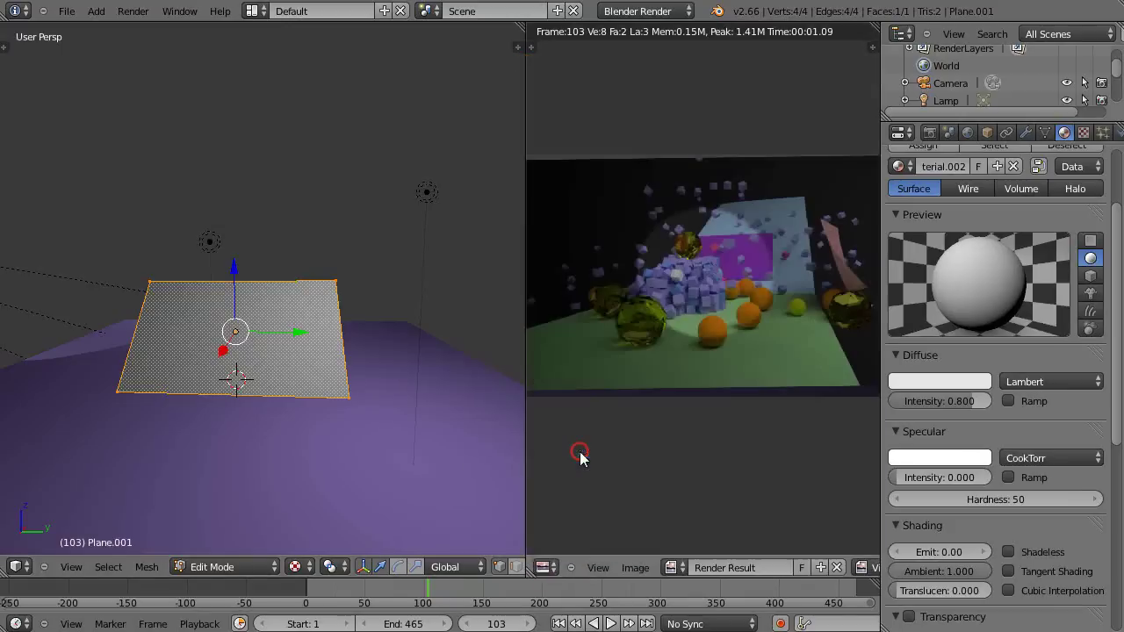
Show the Texture settings for the plane's Material.002
scroll(717, 294, "up", 1)
scroll(729, 306, "down", 2)
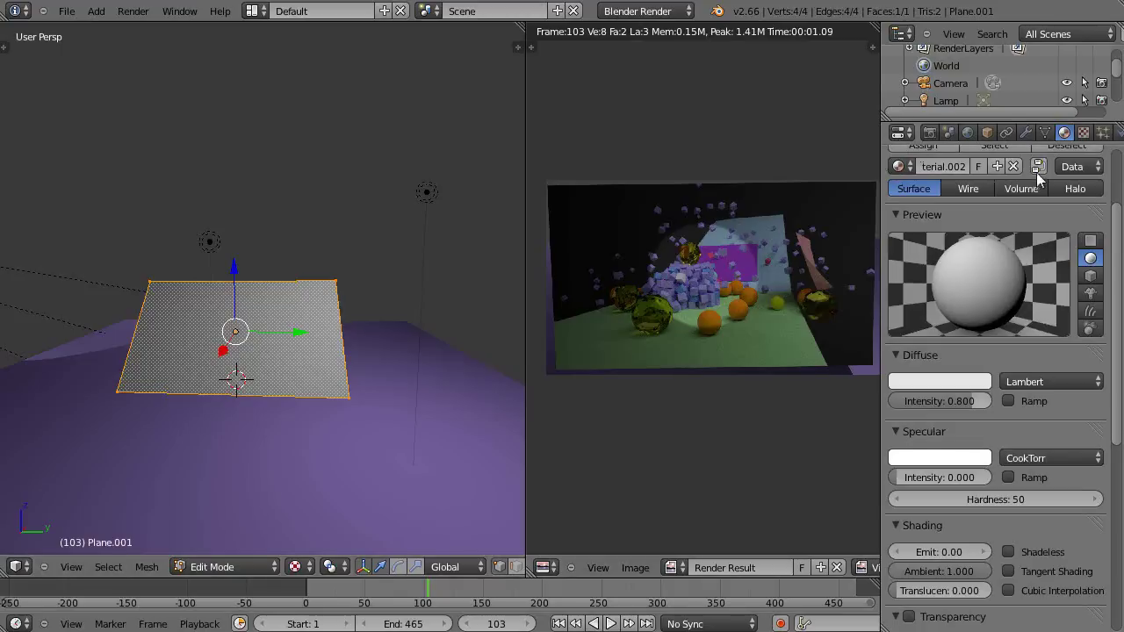
scroll(1046, 219, "up", 1)
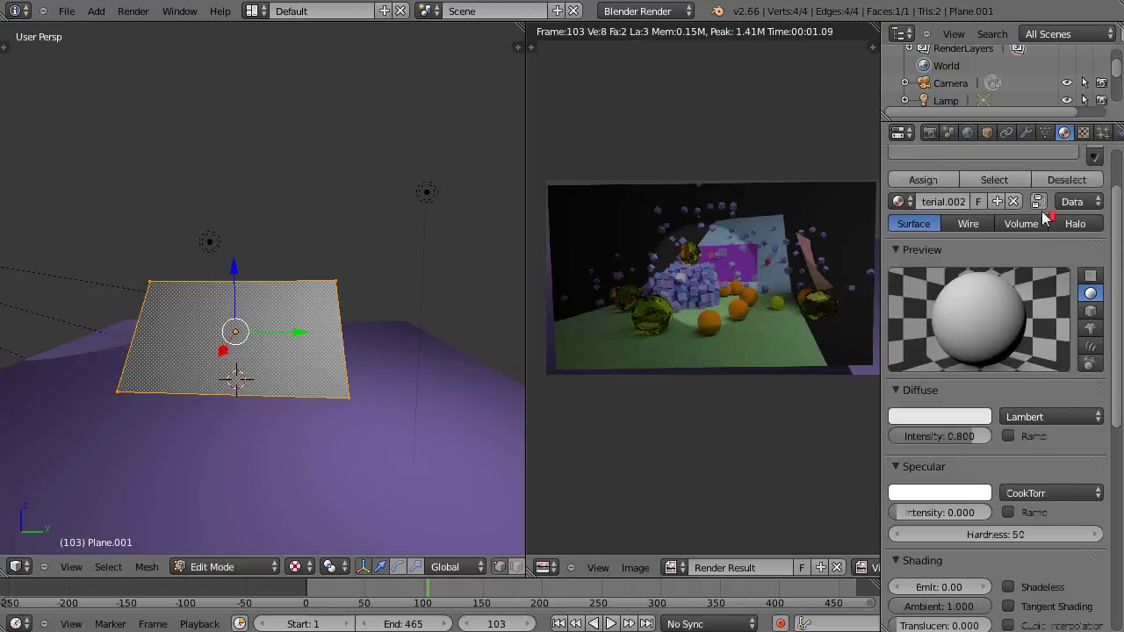
scroll(1046, 220, "up", 2)
left_click(1084, 132)
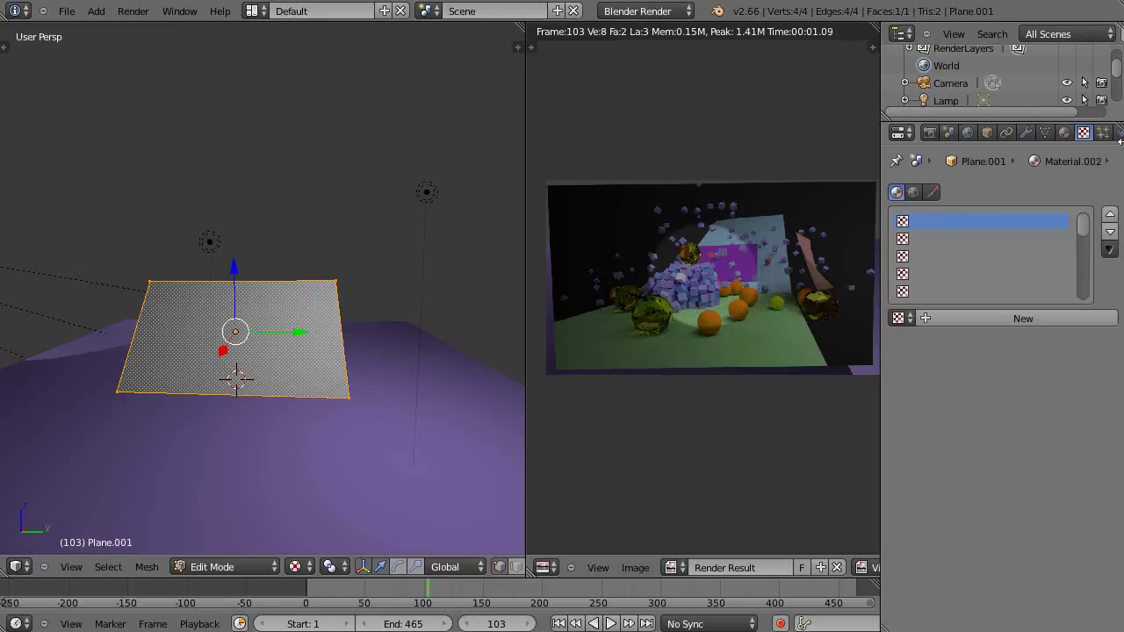
Add a new texture, set its type to Image or Movie and its mapping coordinates to UV
left_click(996, 316)
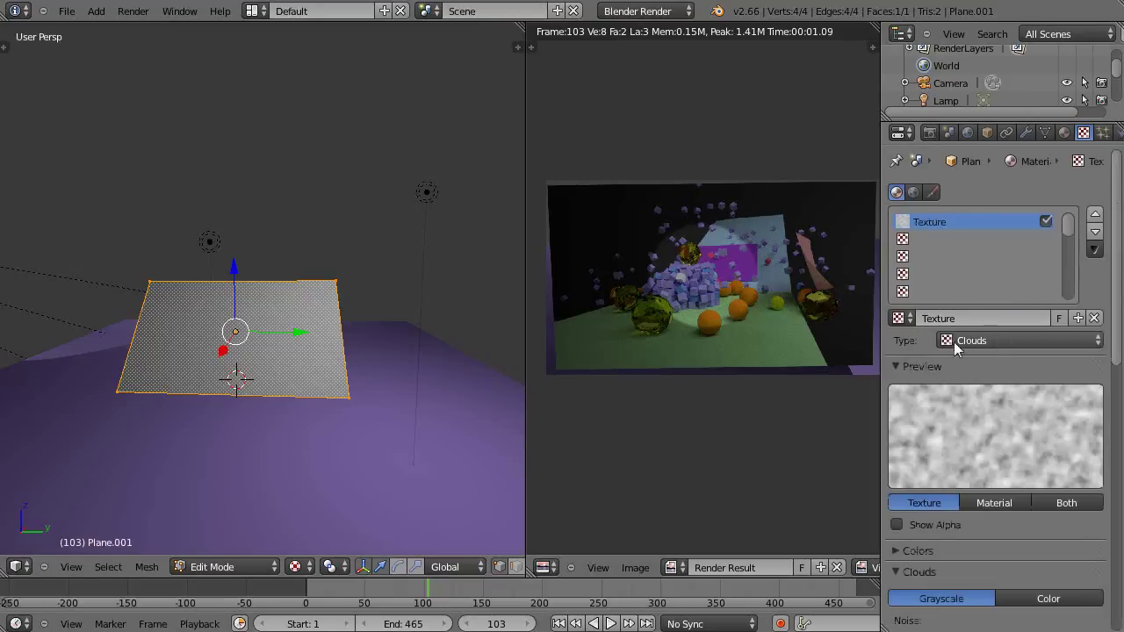
left_click(1035, 343)
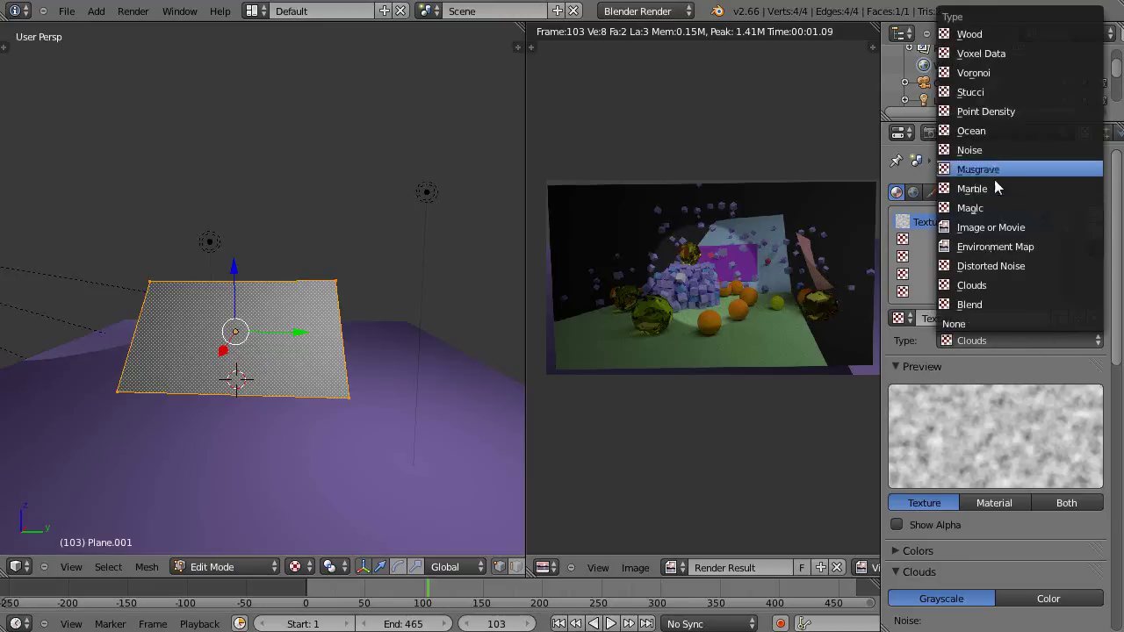
left_click(995, 229)
scroll(1065, 414, "down", 8)
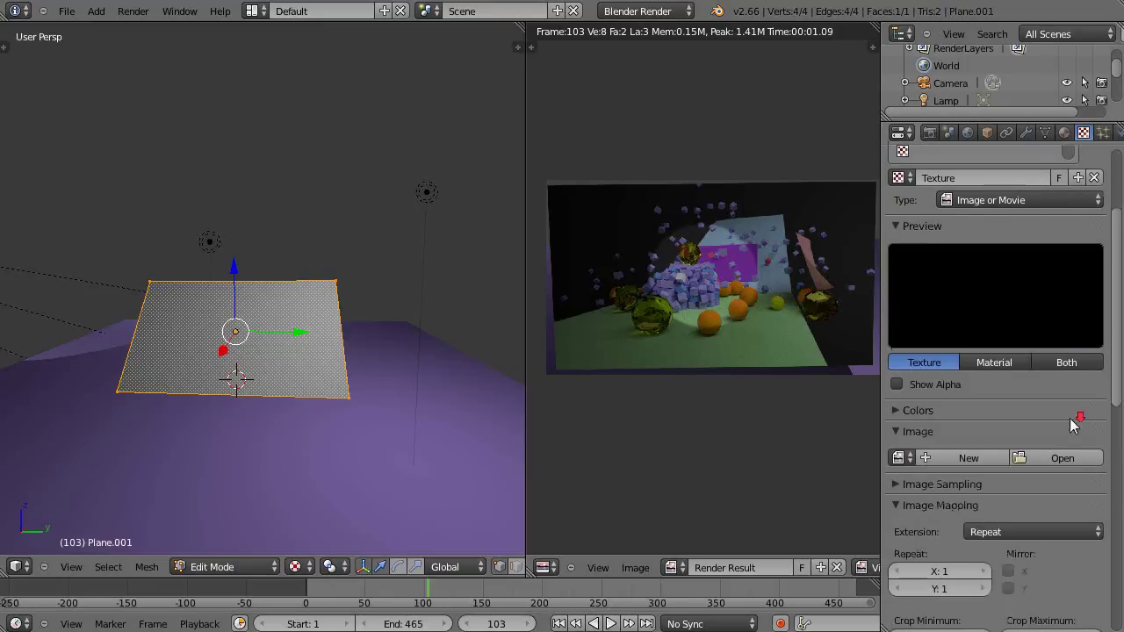
scroll(971, 372, "down", 4)
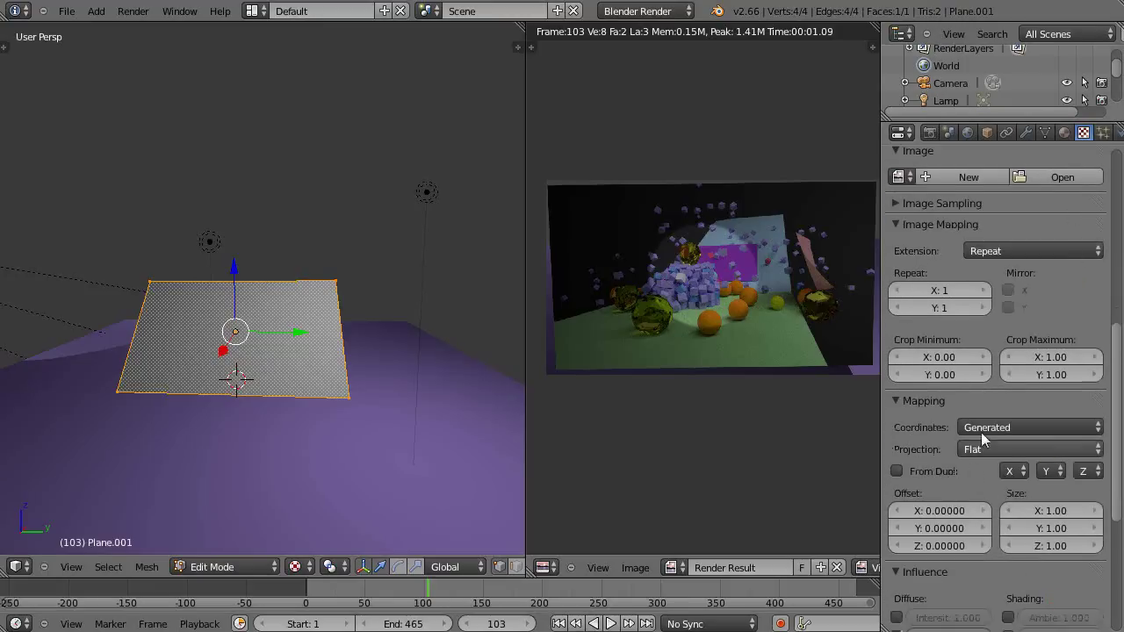
left_click(983, 428)
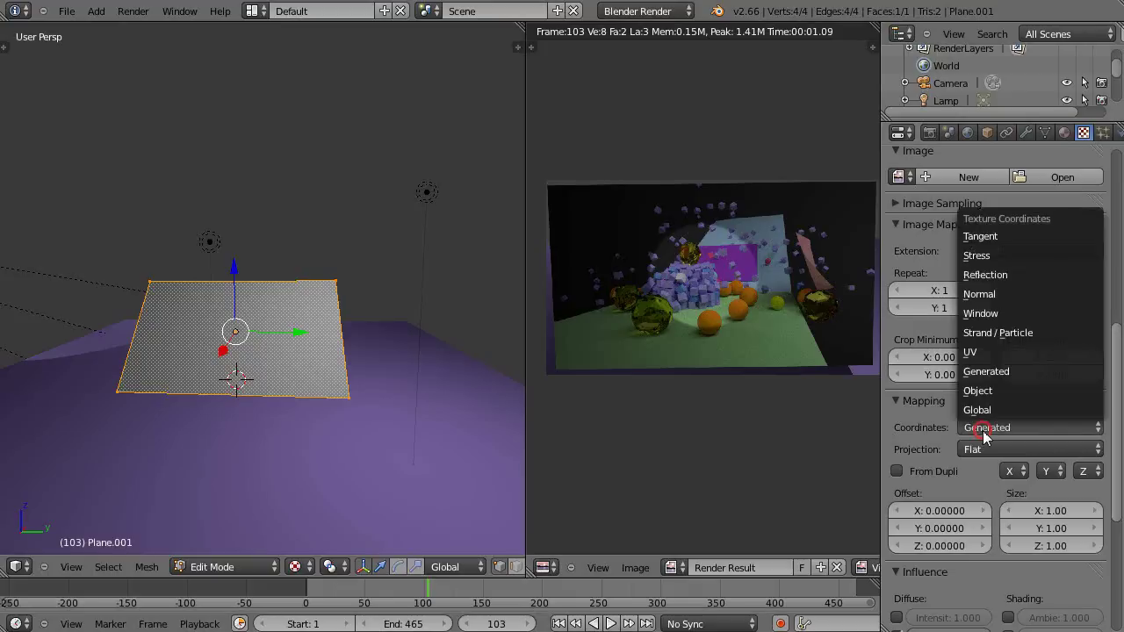
left_click(984, 352)
scroll(981, 423, "up", 5)
scroll(1039, 398, "down", 3)
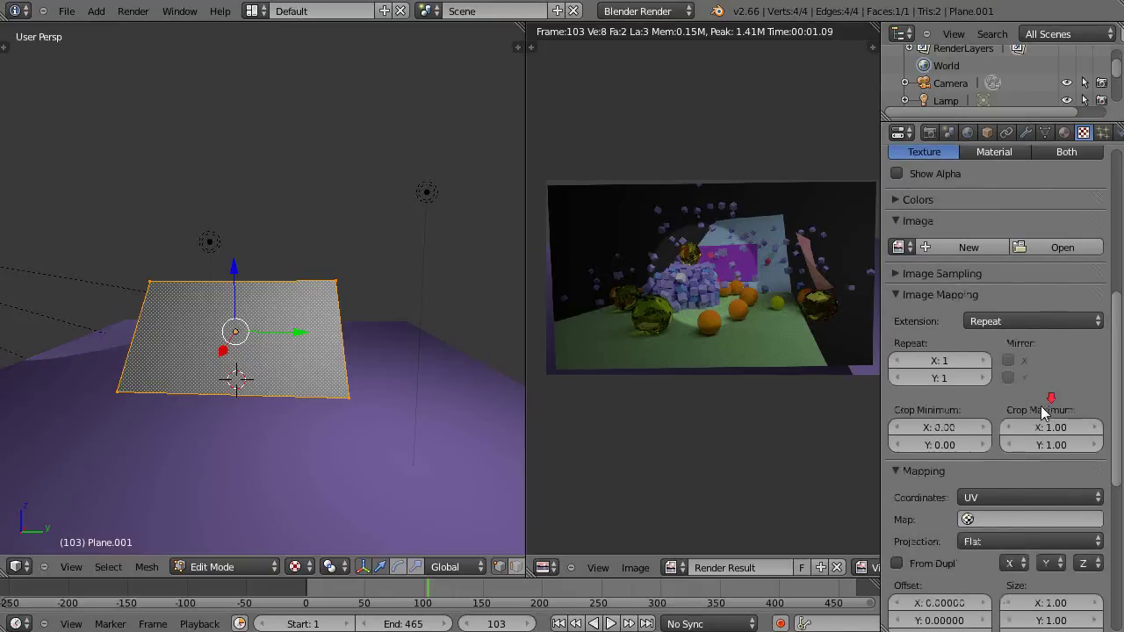
scroll(1042, 413, "down", 2)
scroll(1041, 417, "up", 6)
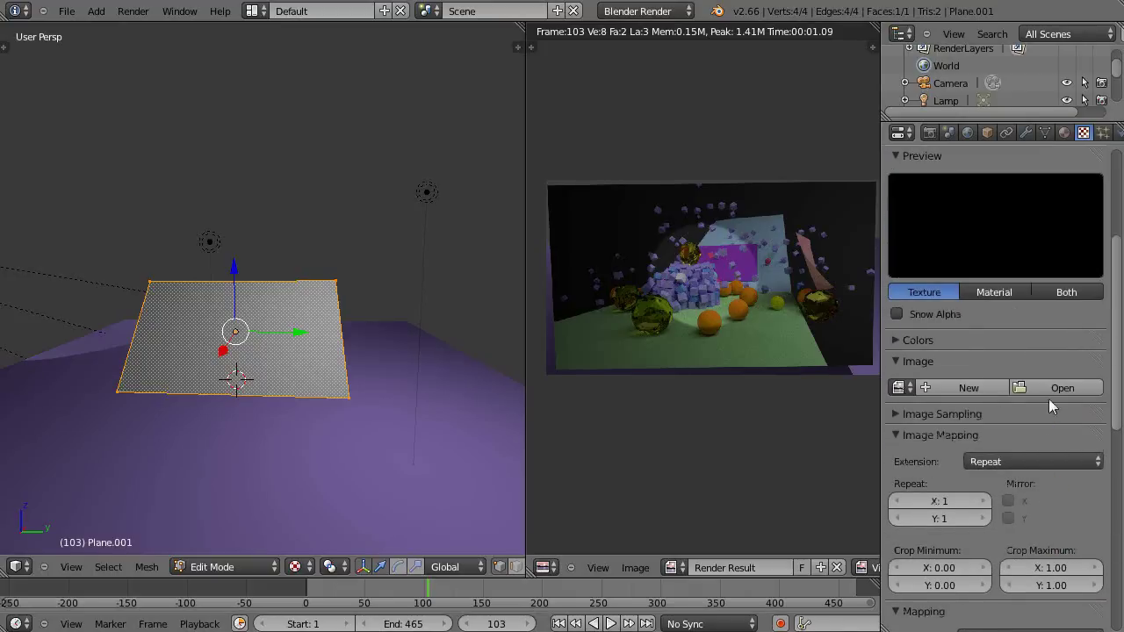
Load 0100-0275.avi from the tmp folder as the texture's movie
left_click(1063, 388)
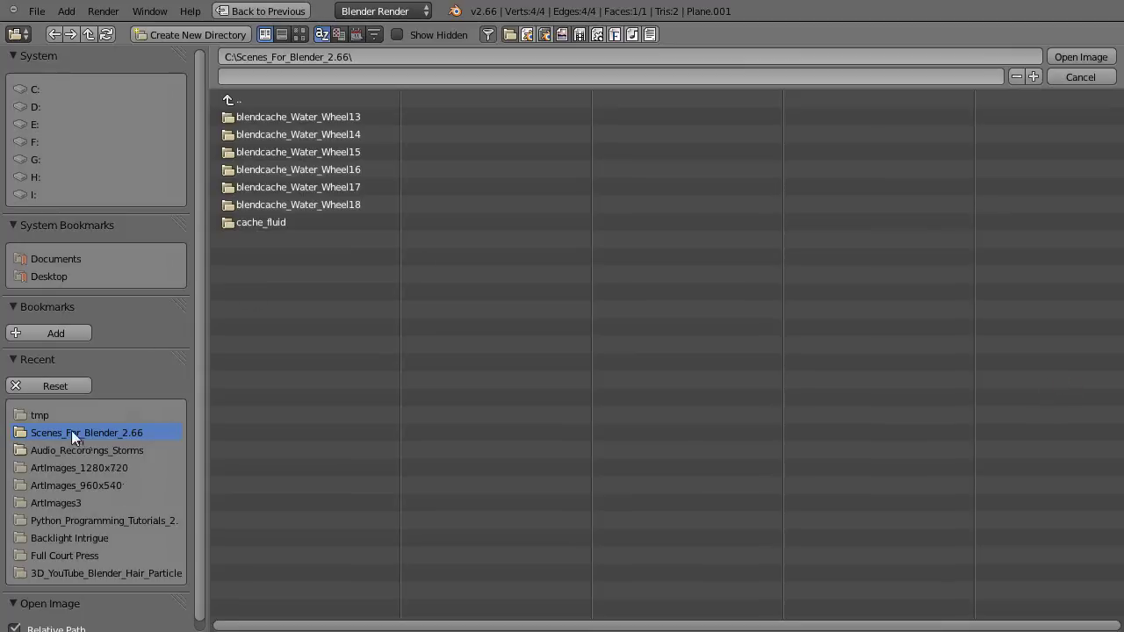
left_click(48, 413)
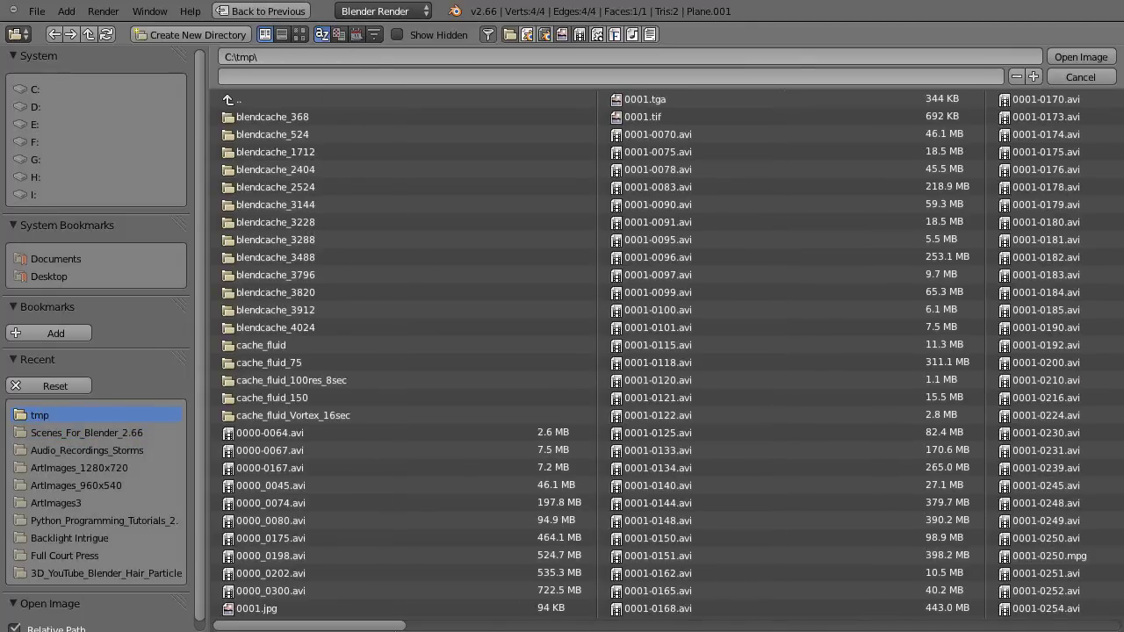
left_click_drag(360, 627, 793, 629)
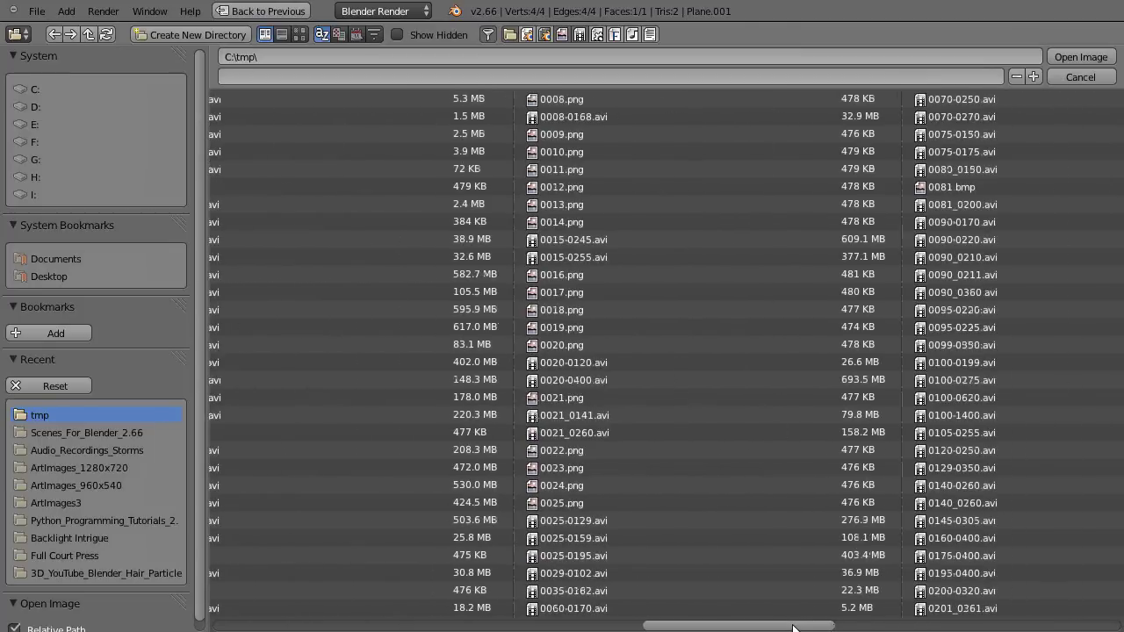
double_click(951, 380)
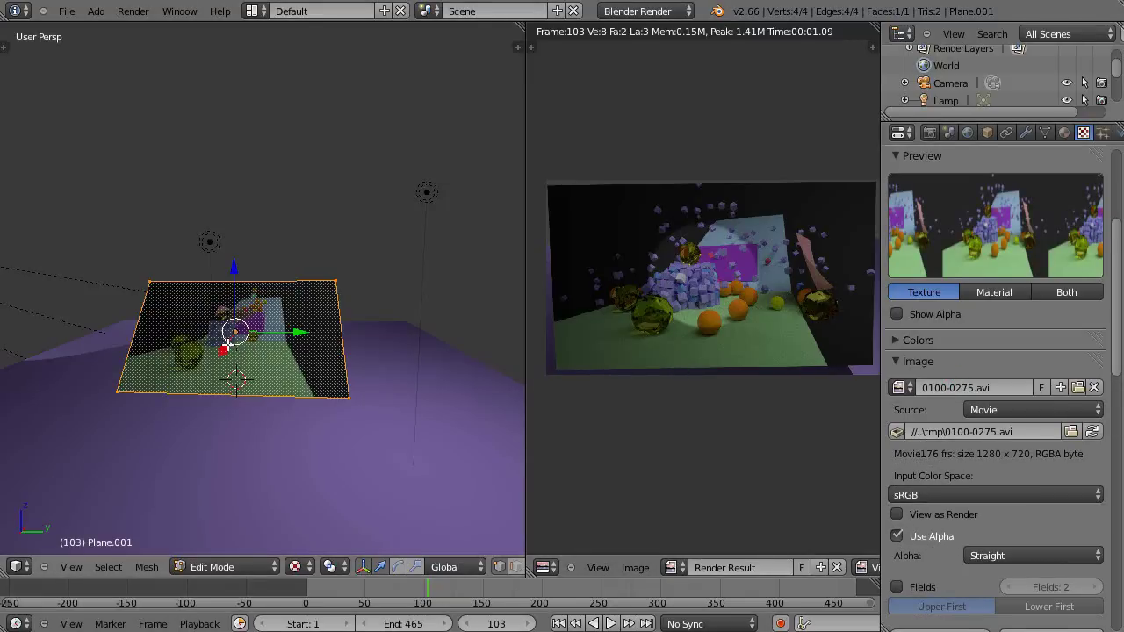
Return to Object Mode and merge the Image Editor back into one full-width 3D viewport
key("Tab")
scroll(246, 396, "up", 3)
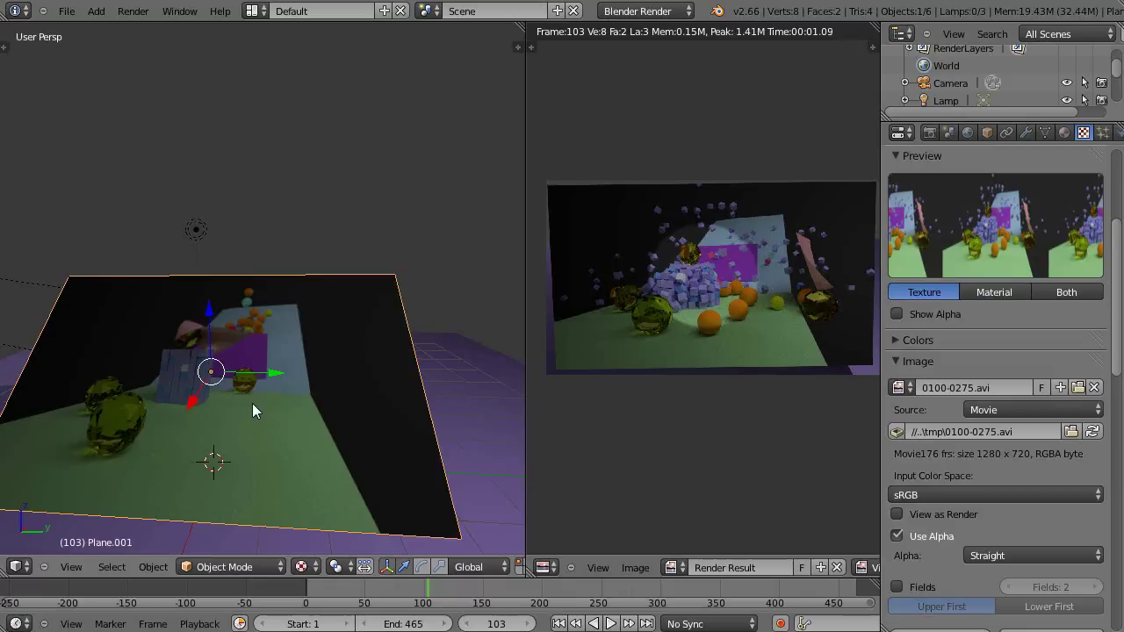
middle_click_drag(250, 413, 324, 346, "shift")
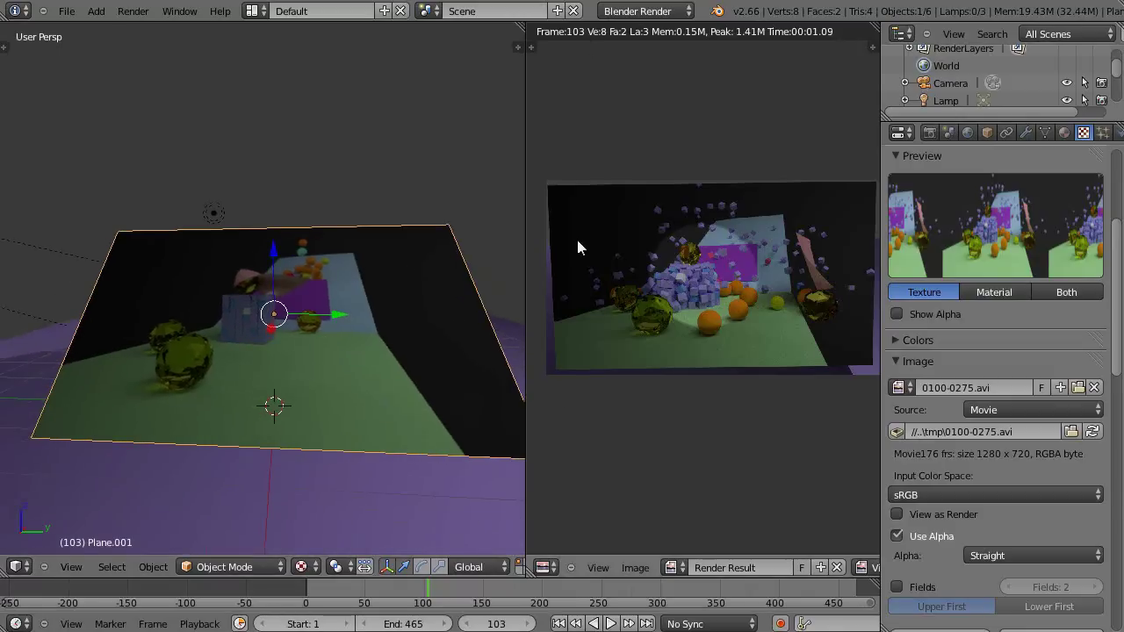
left_click_drag(519, 29, 649, 55)
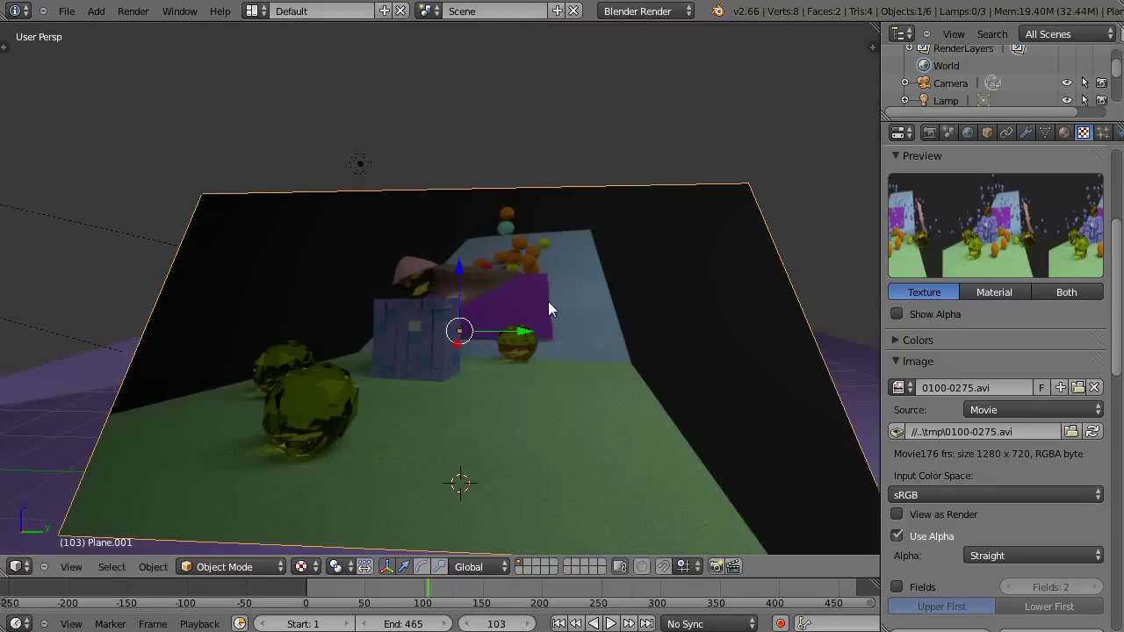
scroll(549, 303, "down", 2)
mouse_move(549, 304)
middle_mouse_down()
mouse_move(545, 244)
mouse_move(553, 275)
mouse_move(543, 293)
middle_mouse_up()
scroll(527, 299, "up", 4)
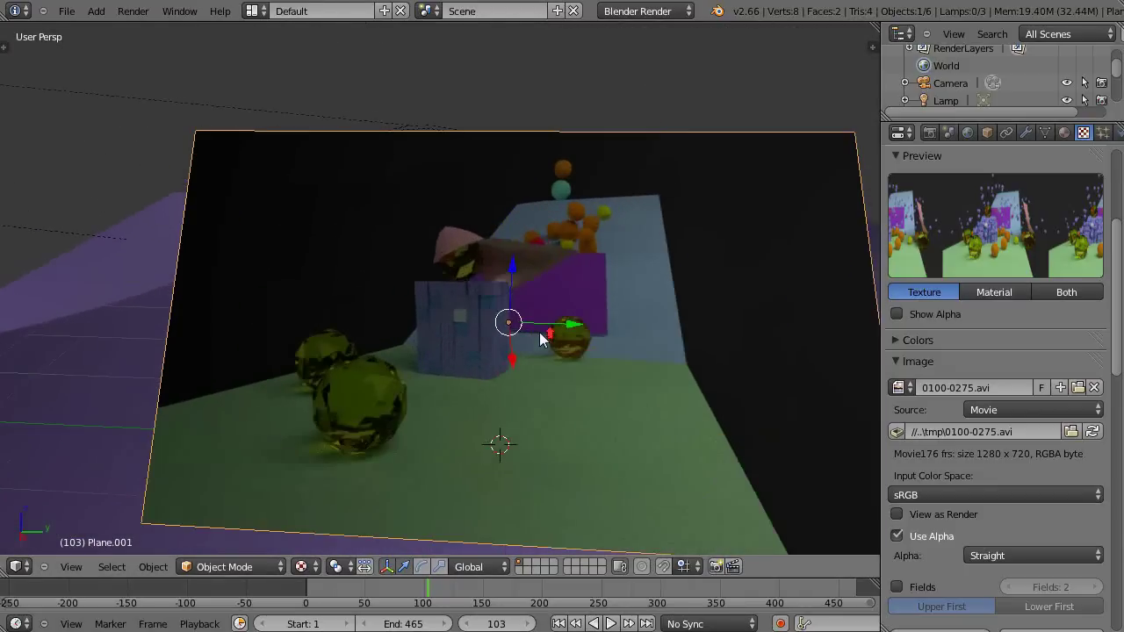
Play the animation from the first frame to preview the video texture, then go to frame 73
key("shift+Left")
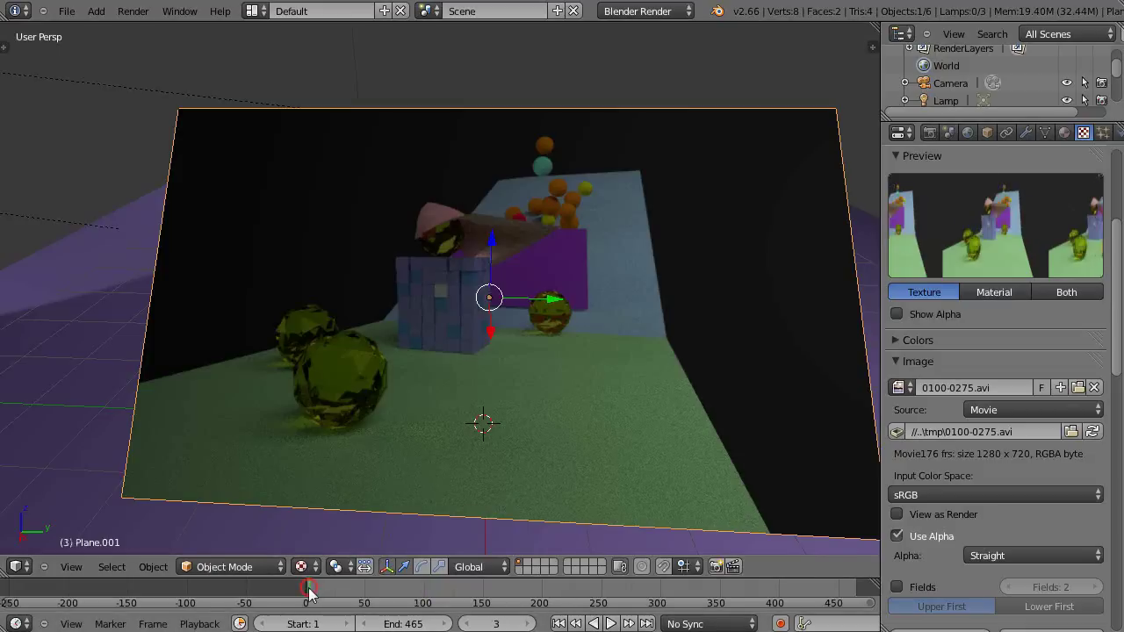
key("alt+a")
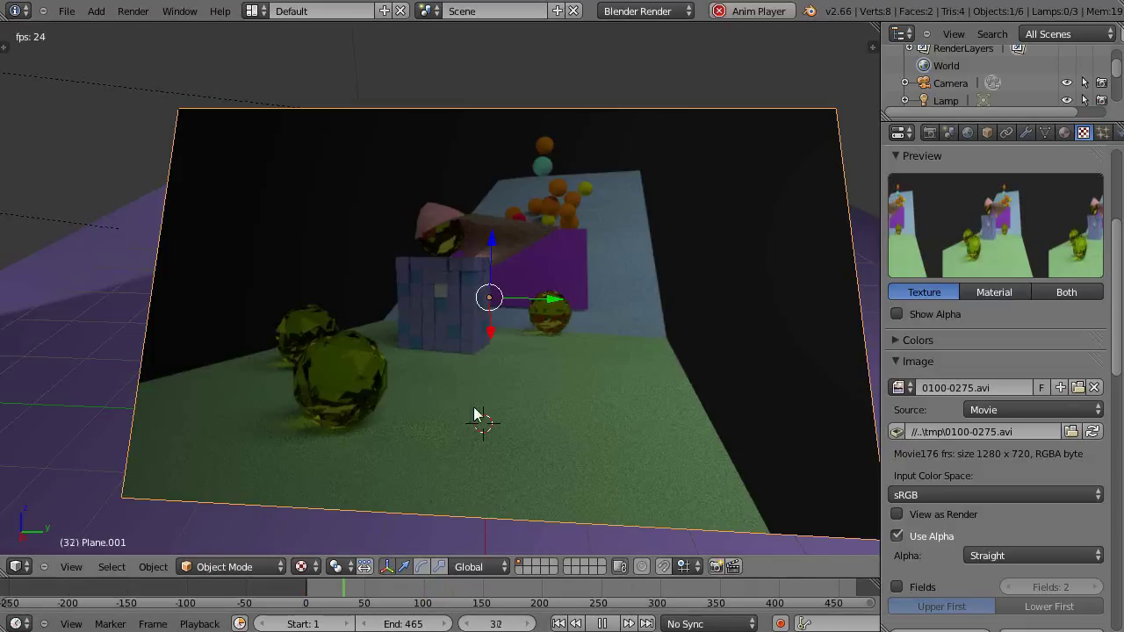
key("Escape")
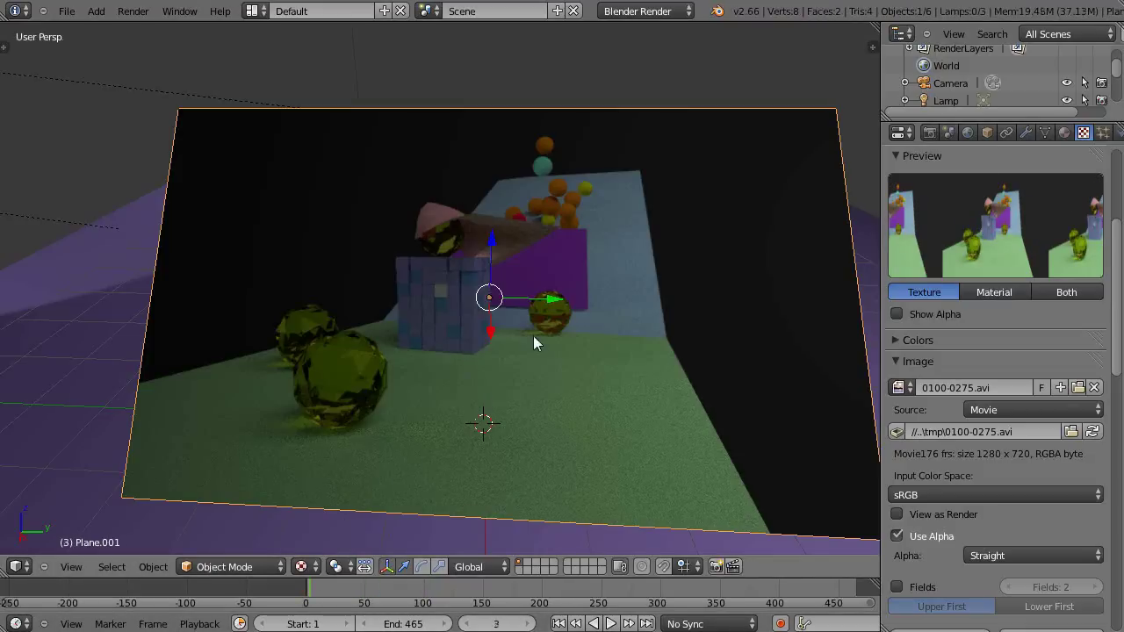
scroll(527, 351, "down", 2)
middle_click_drag(510, 367, 515, 370)
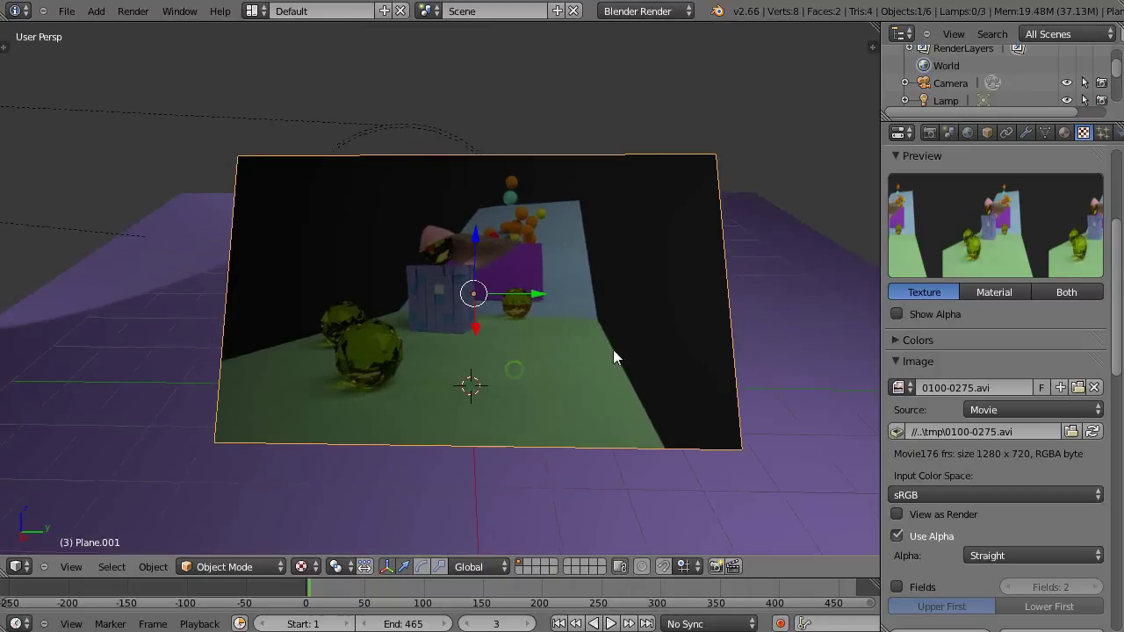
left_click(393, 590)
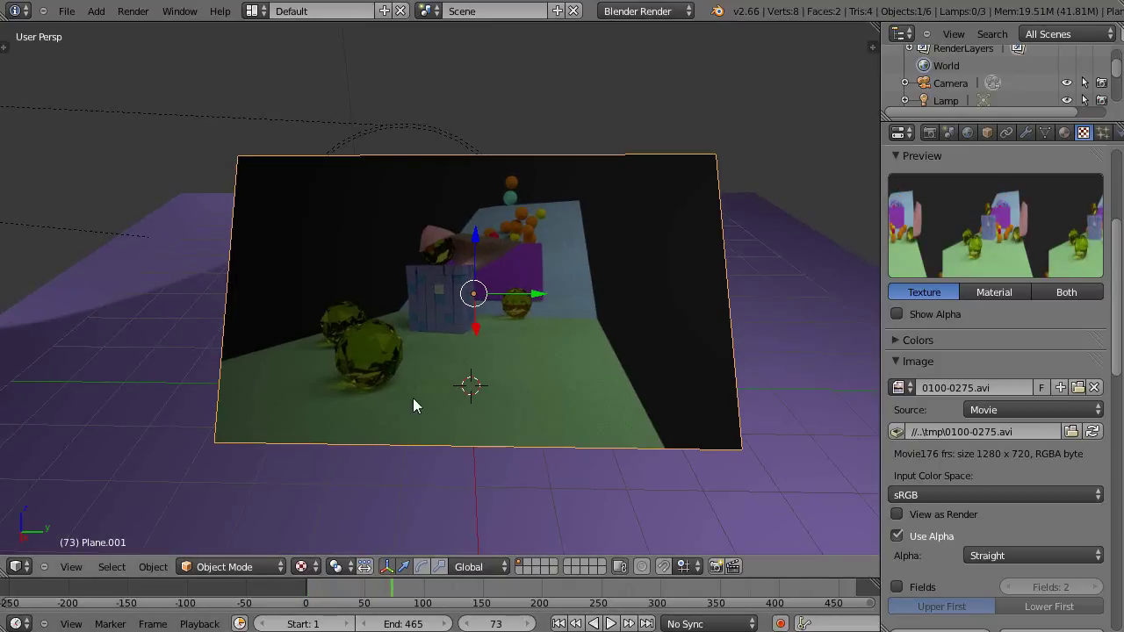
Lock the camera to the view, reframe the video plane head-on, then unlock the camera
key("F12")
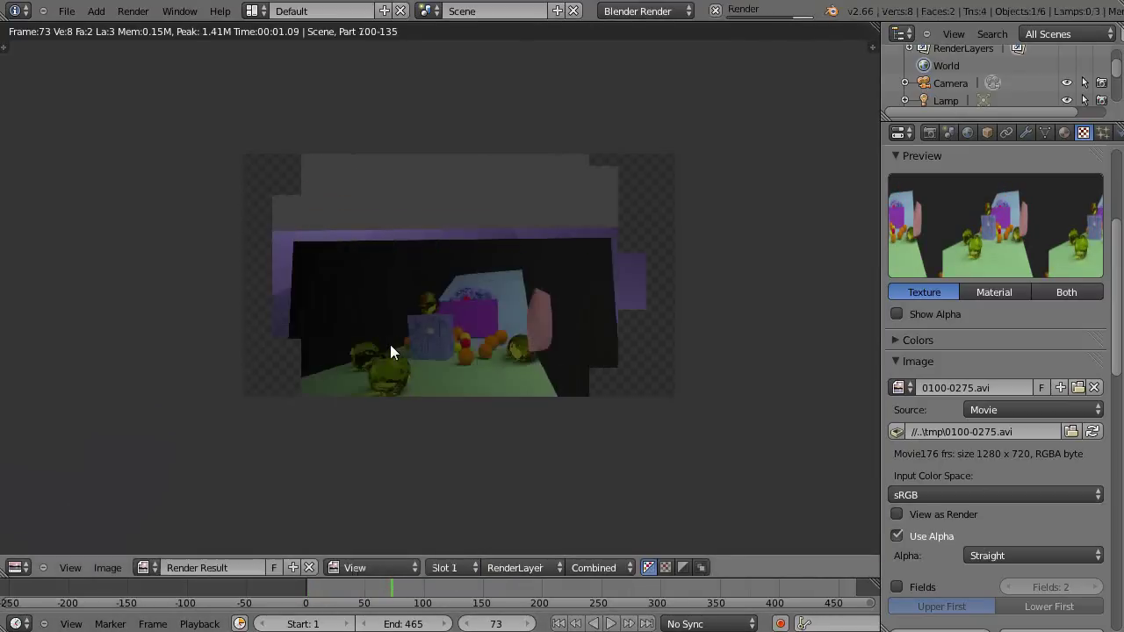
key("Escape")
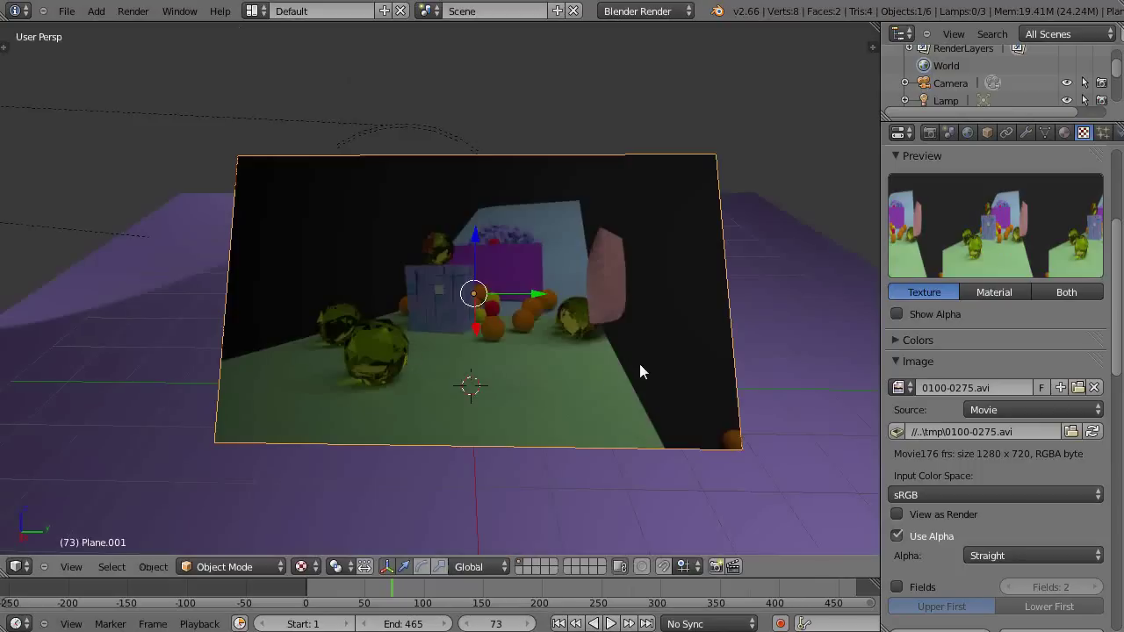
key("n")
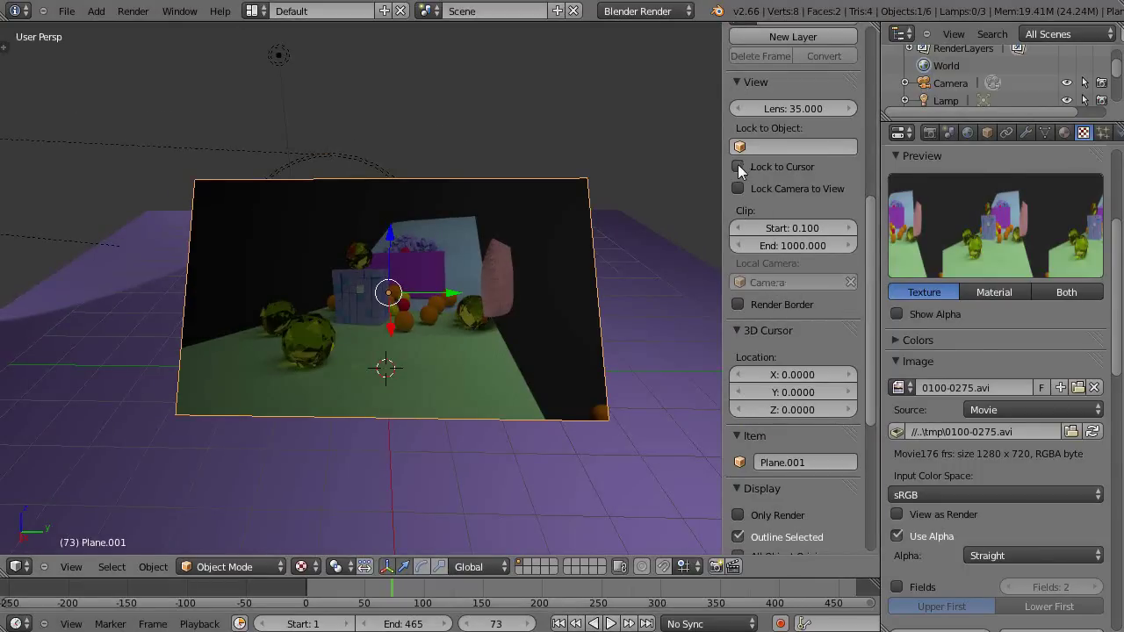
left_click(736, 187)
key("KP_0")
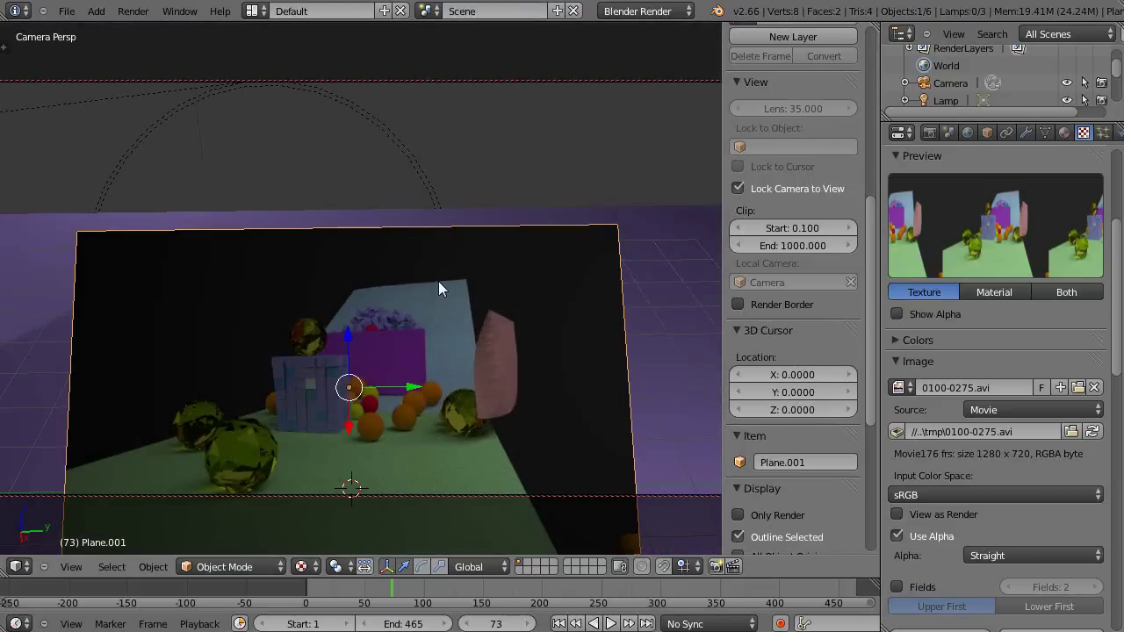
middle_click_drag(434, 283, 449, 210, "shift")
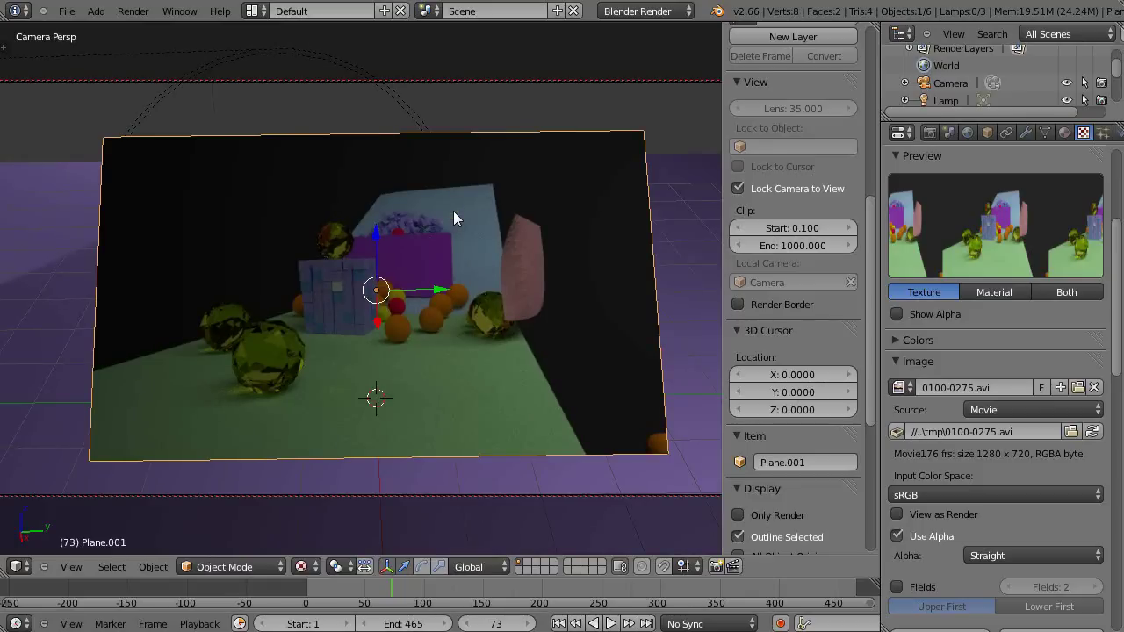
left_click(738, 188)
scroll(379, 351, "down", 3)
scroll(379, 351, "up", 2)
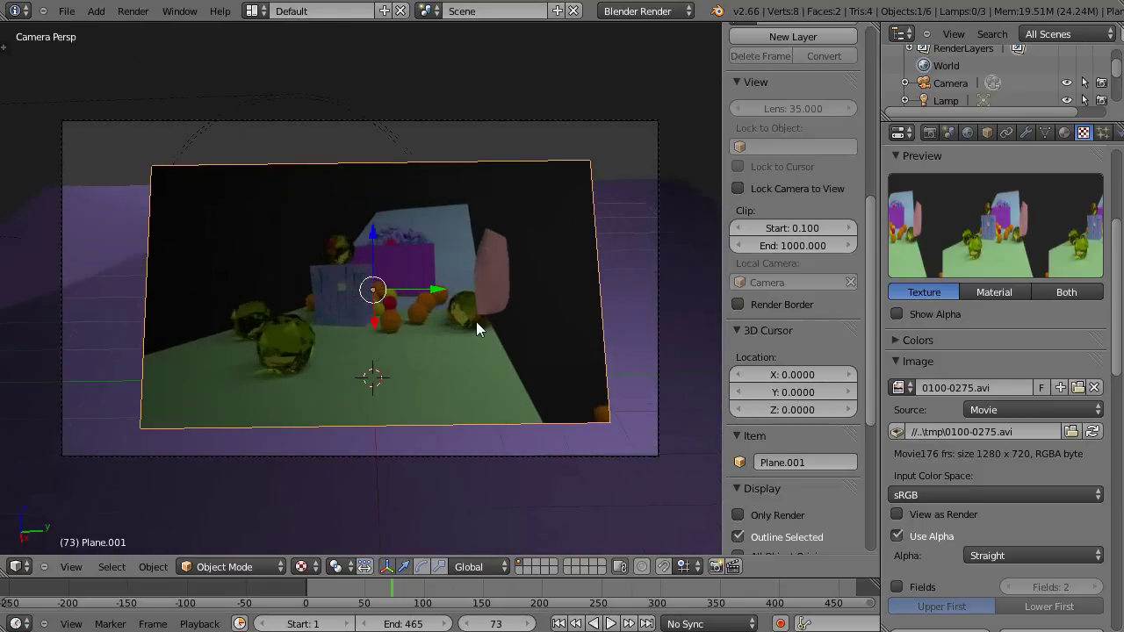
Render frames 73, 26 and 160 to check the movie on the video wall
key("F12")
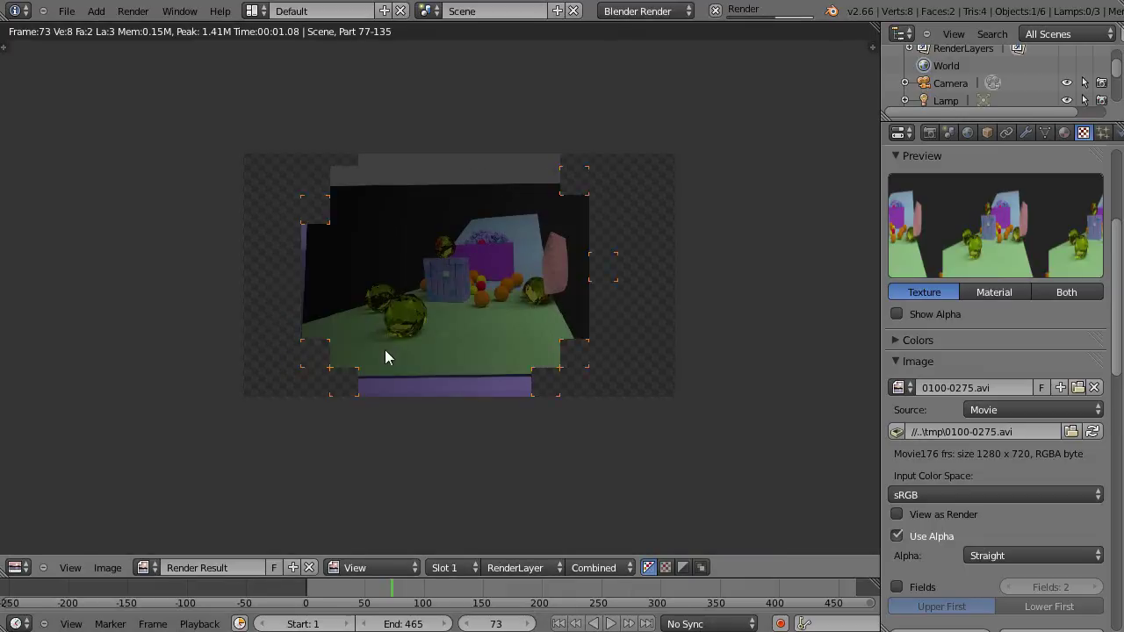
scroll(431, 335, "up", 4)
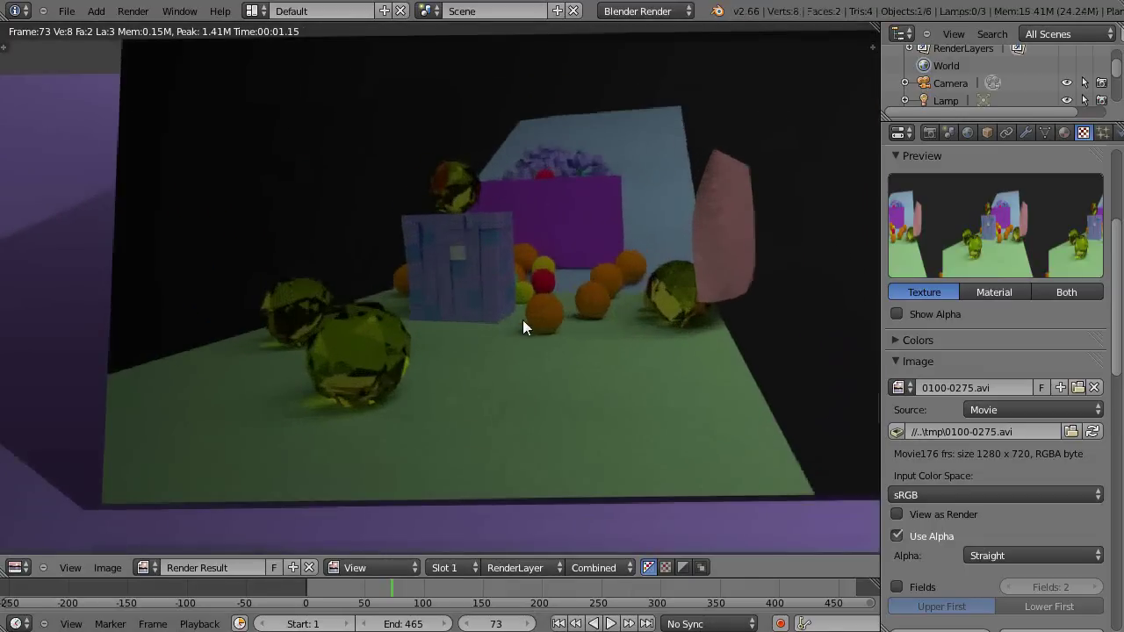
middle_click_drag(529, 325, 477, 337)
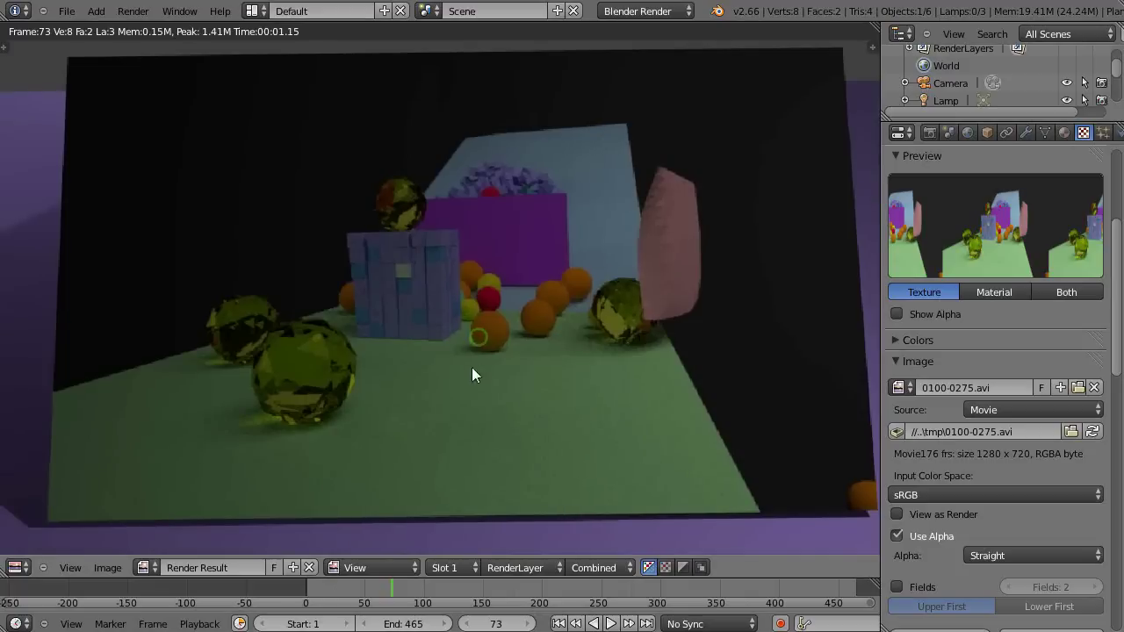
left_click(336, 587)
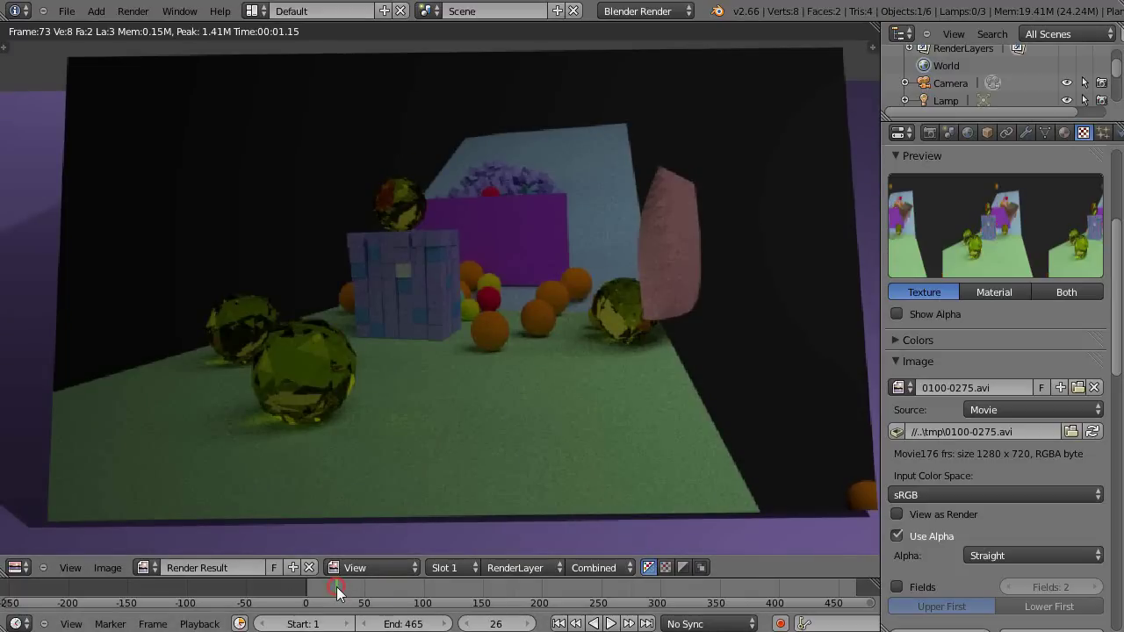
key("F12")
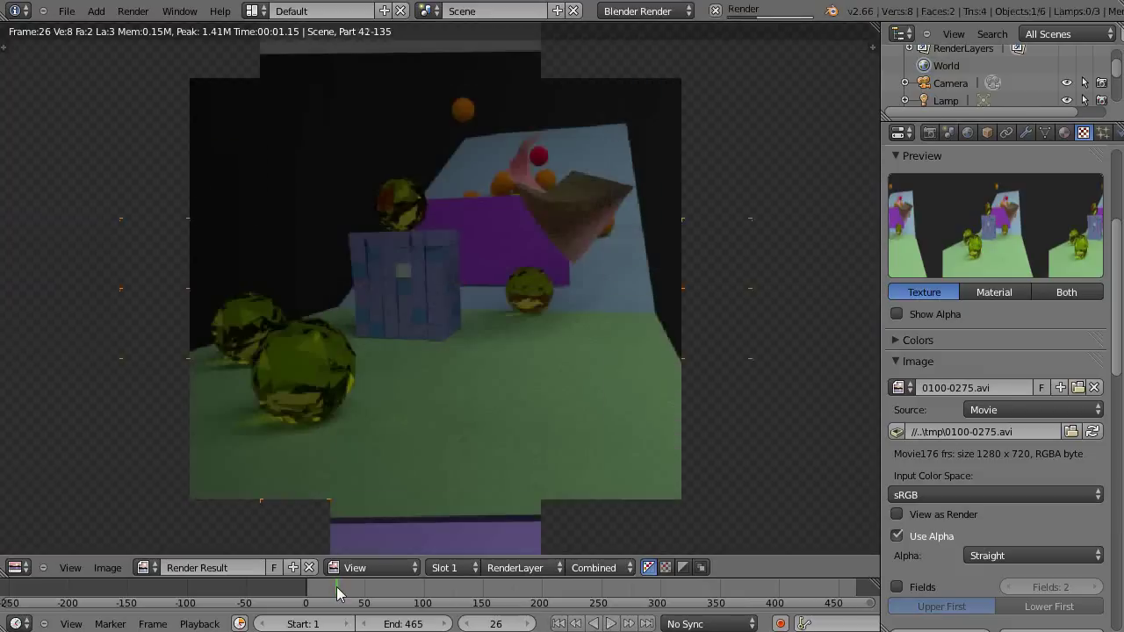
left_click(494, 589)
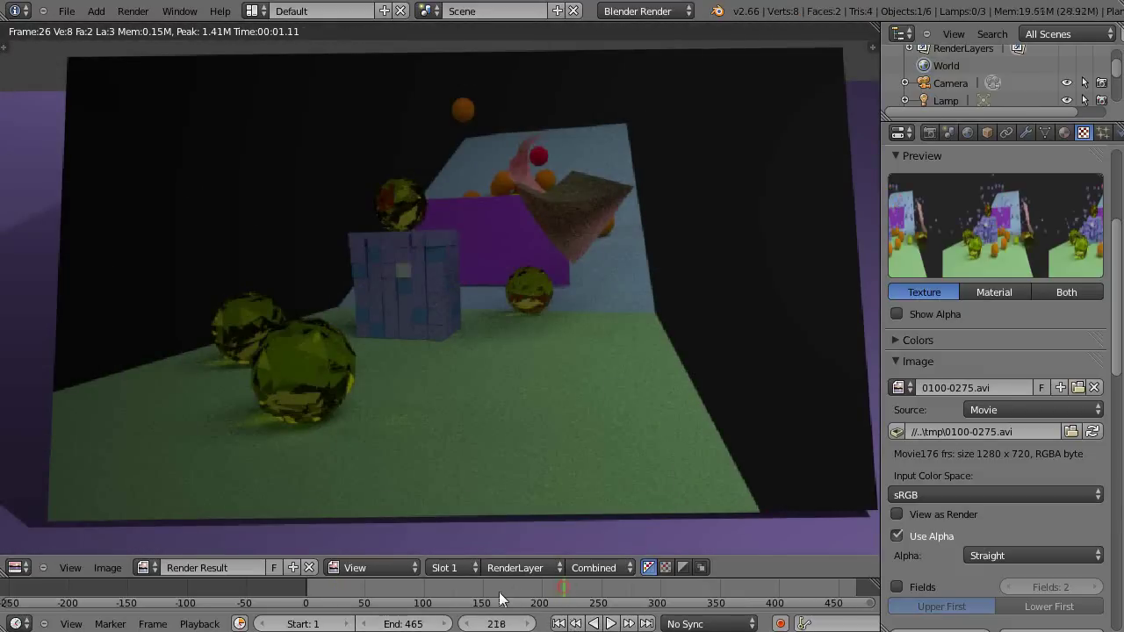
key("F12")
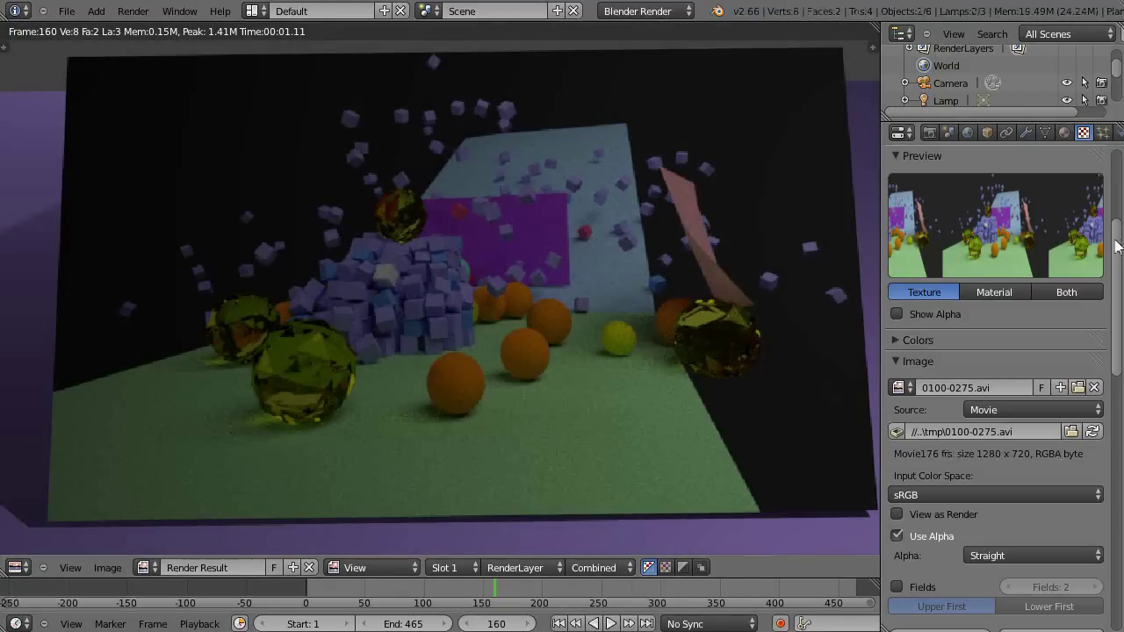
Use Match Movie Length so the video texture spans all 176 movie frames
scroll(1116, 246, "down", 8)
scroll(1115, 246, "up", 6)
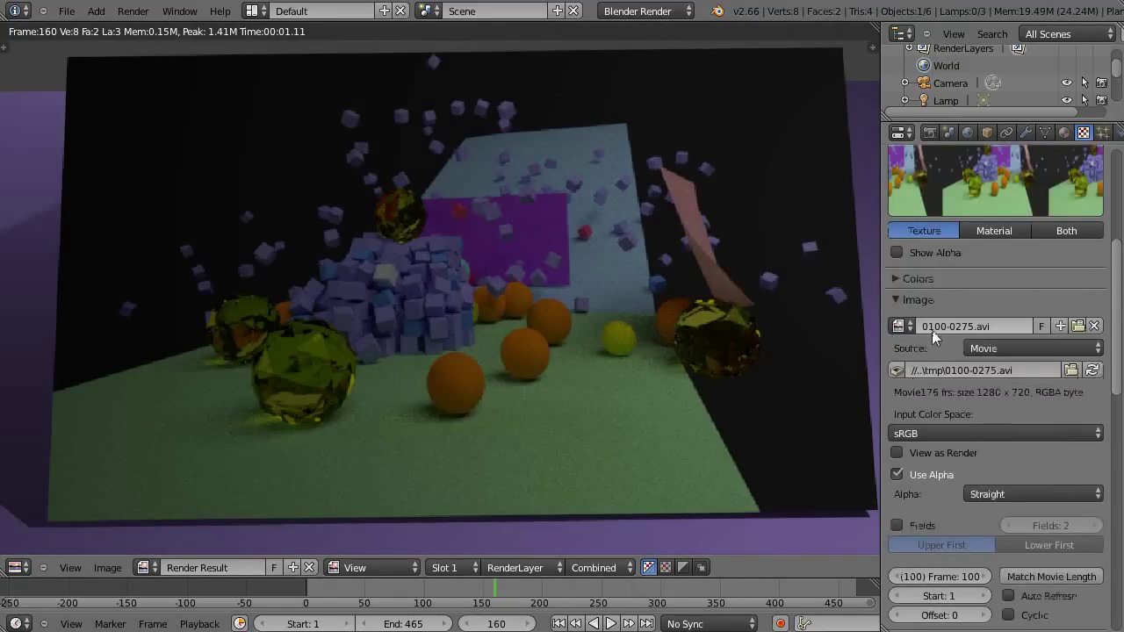
left_click_drag(1118, 276, 1117, 325)
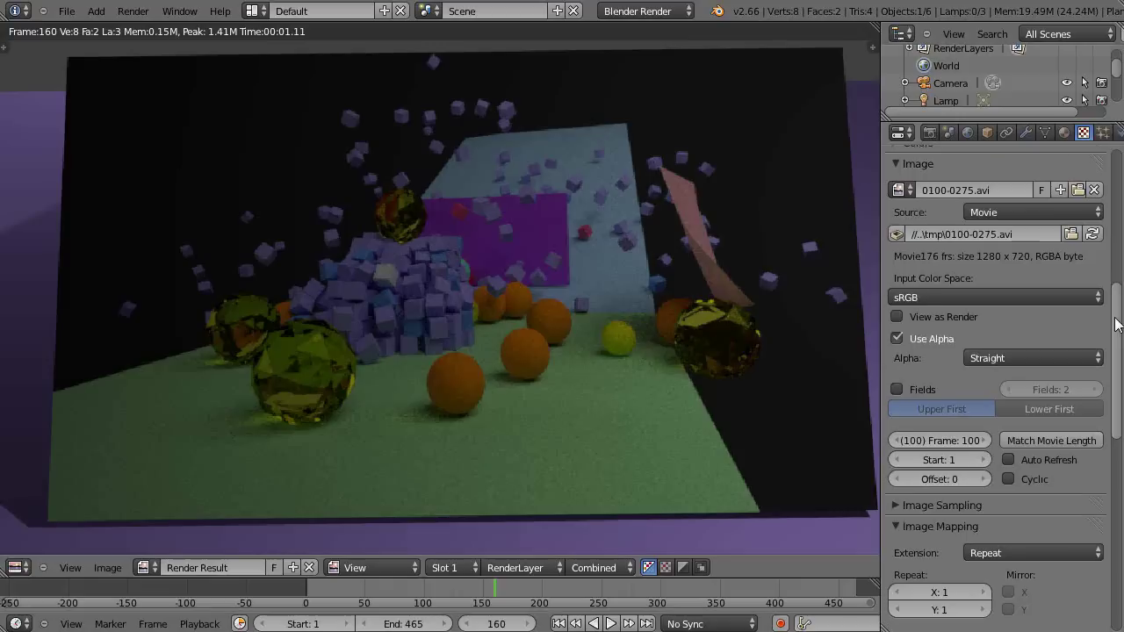
left_click(1056, 441)
scroll(1002, 364, "up", 2)
scroll(640, 333, "down", 2)
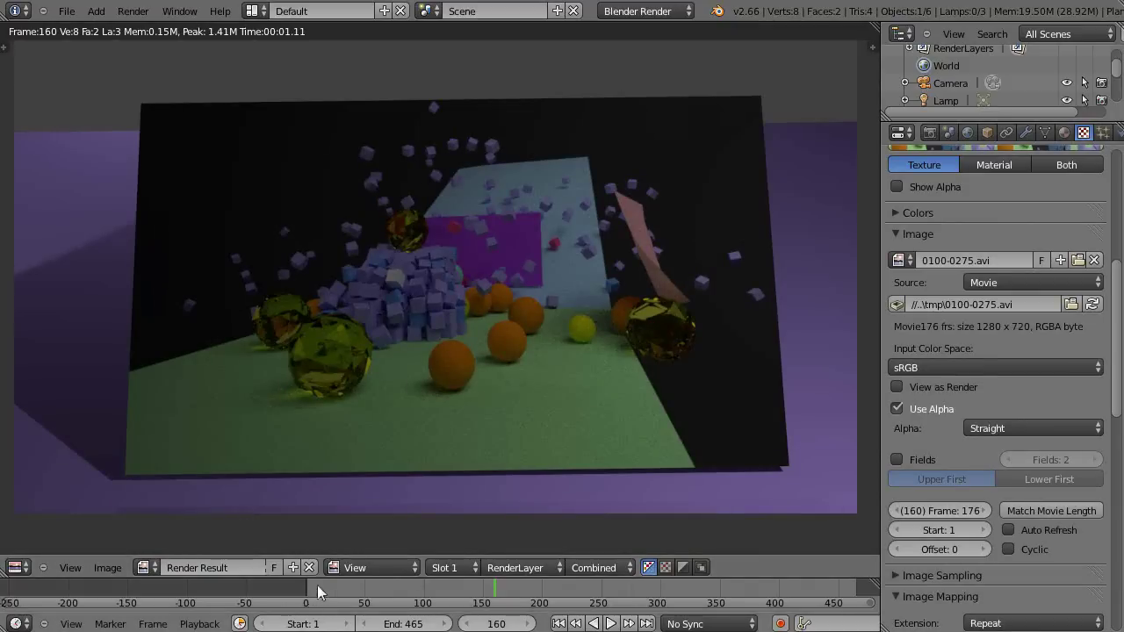
scroll(677, 353, "down", 5)
scroll(674, 356, "up", 5)
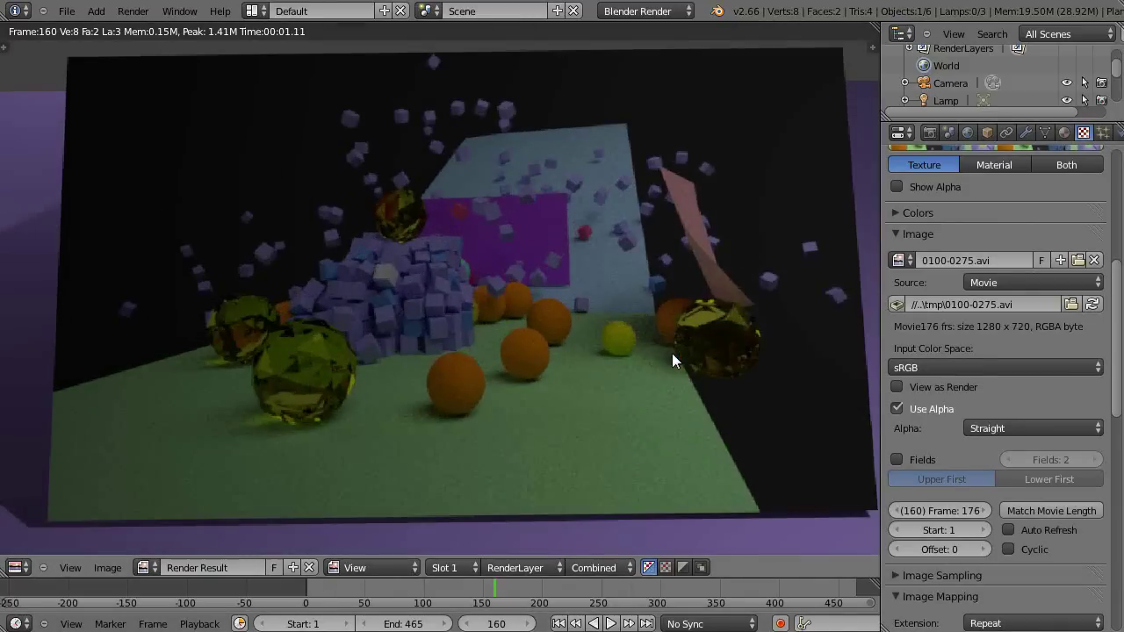
scroll(663, 347, "down", 2)
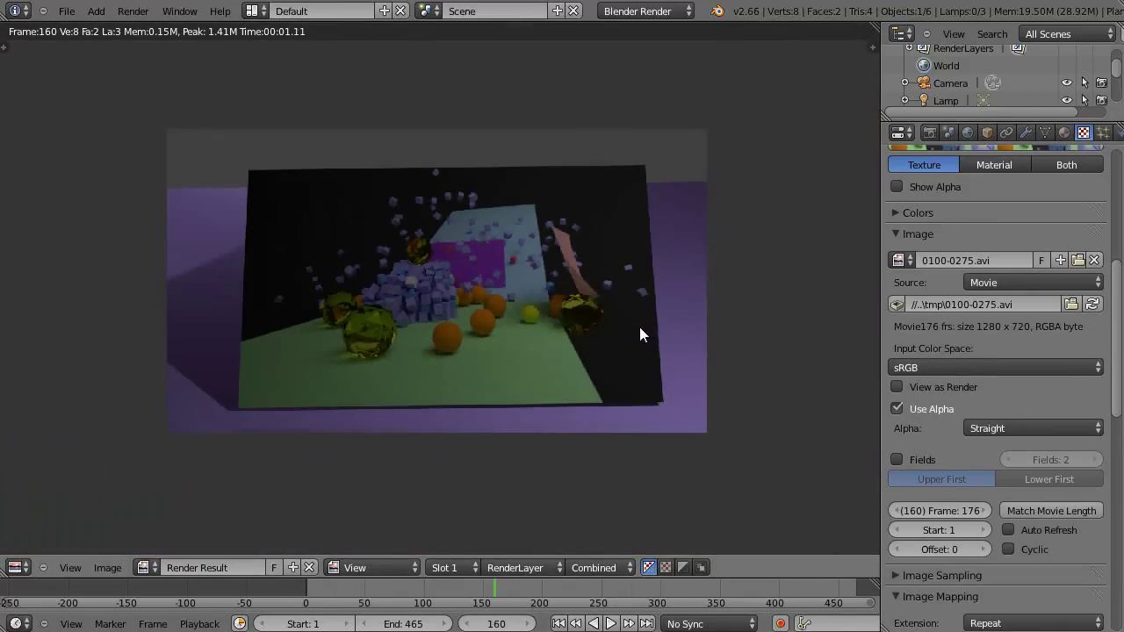
scroll(602, 331, "up", 1)
scroll(602, 330, "down", 3)
scroll(527, 290, "up", 4)
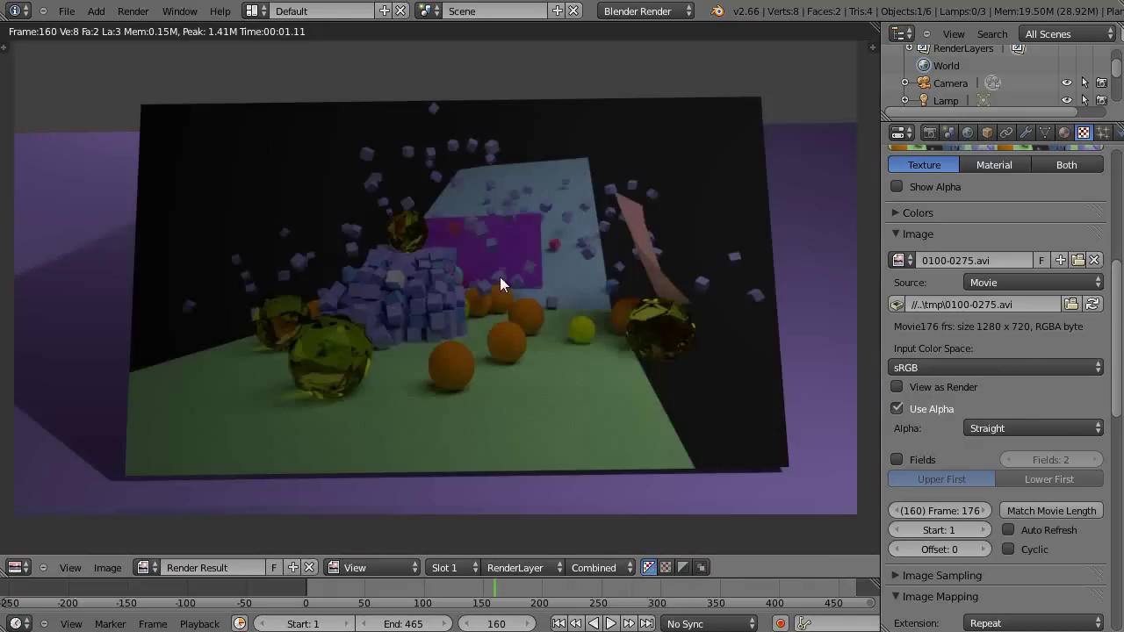
Leave the render and view the scene from the front, facing the video wall
key("shift+F5")
scroll(481, 303, "down", 3)
scroll(479, 303, "up", 1)
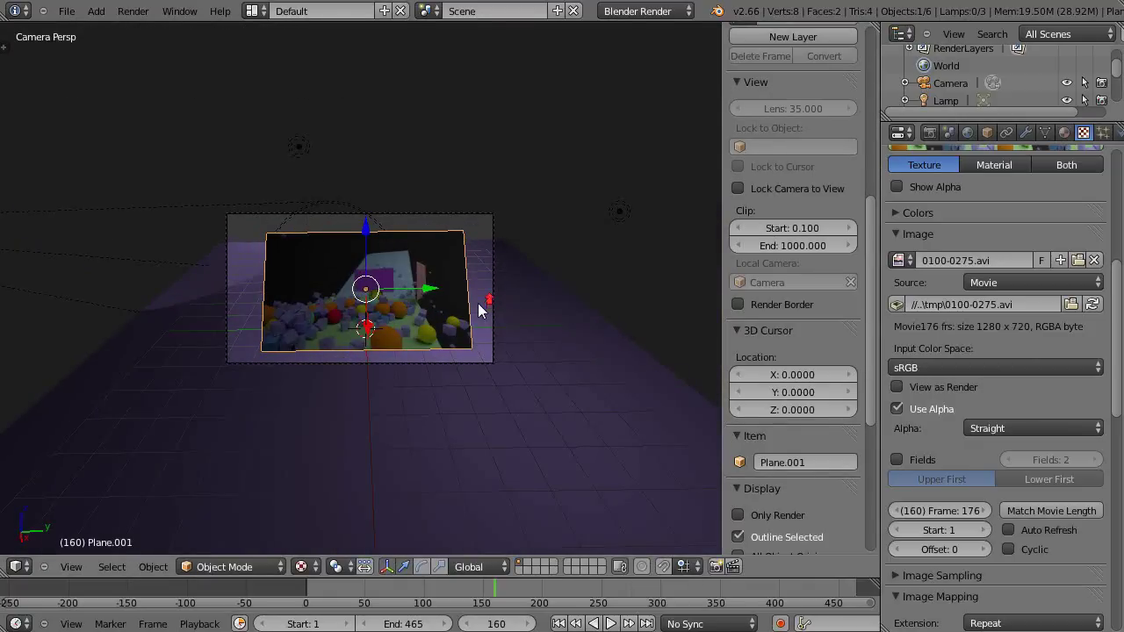
key("KP_1")
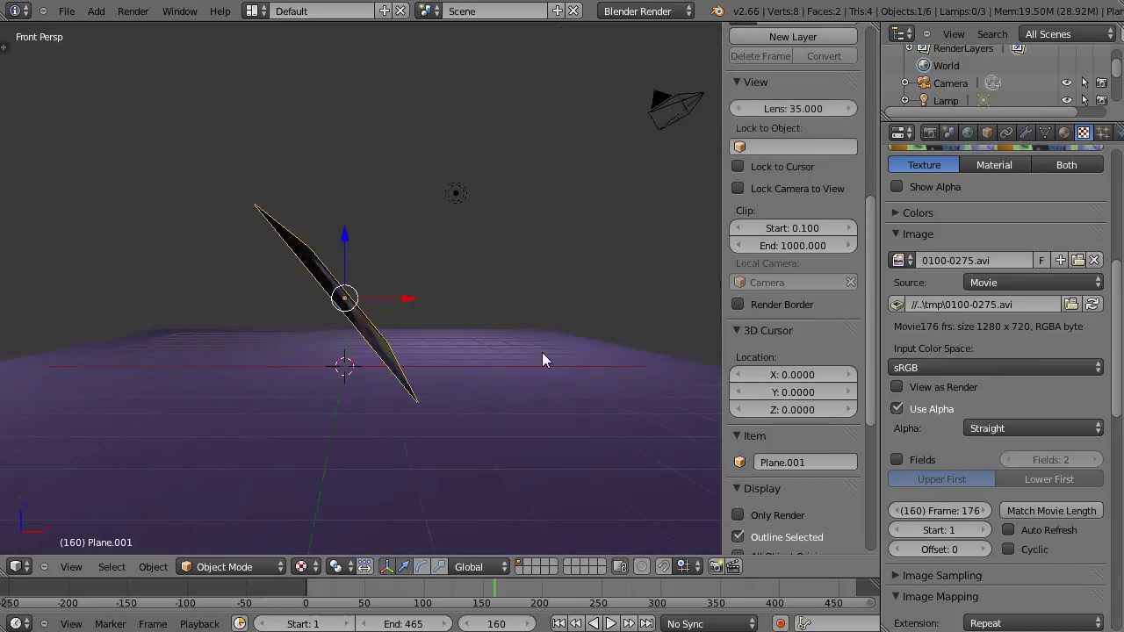
middle_click_drag(542, 352, 315, 373)
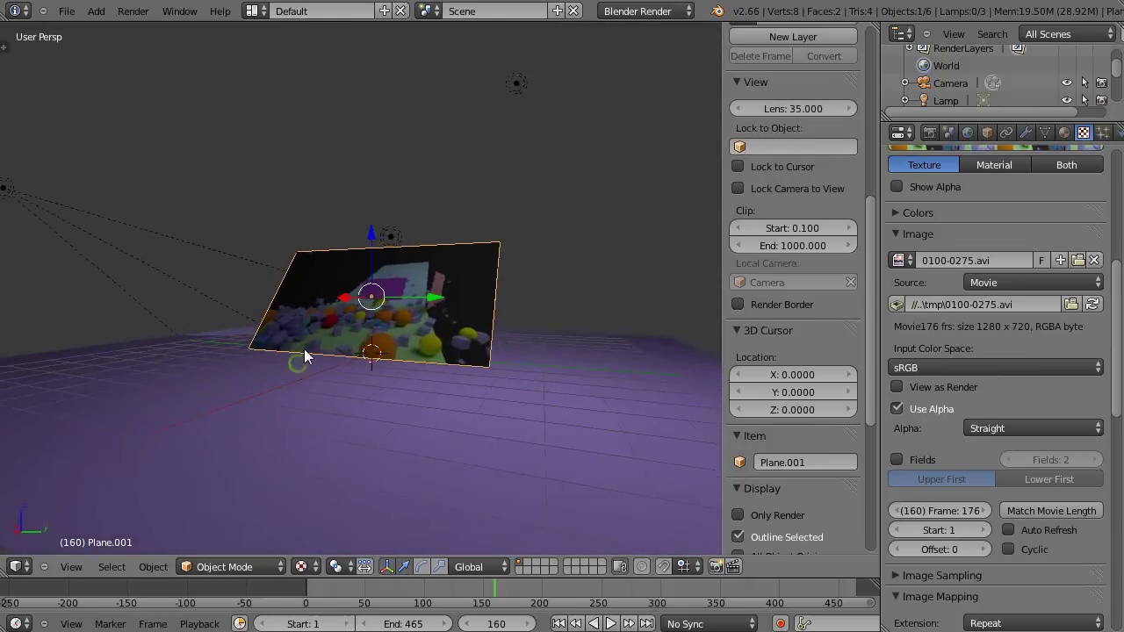
scroll(290, 343, "down", 3)
Move spotlight Lamp.002 along Y to the left of the wall and lower it
right_click(104, 224)
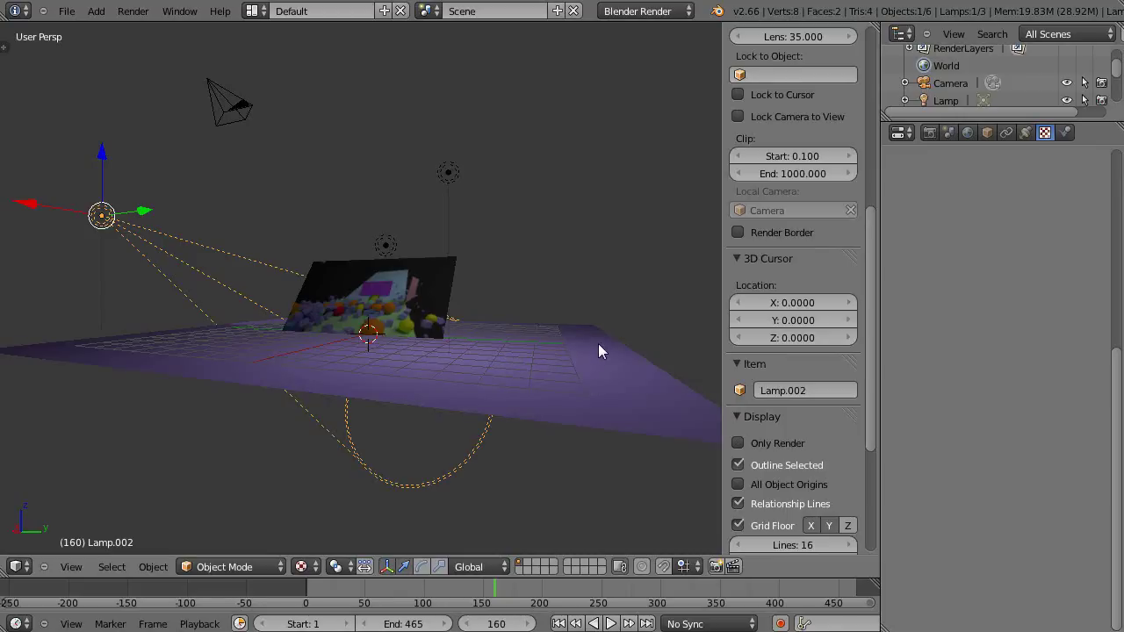
key("n")
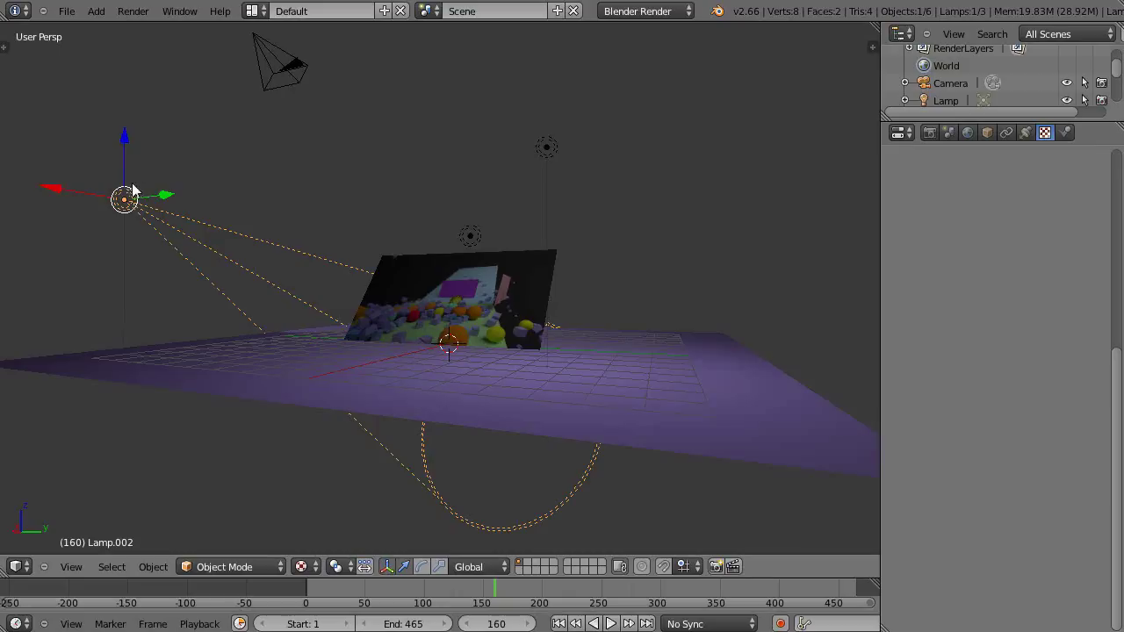
key("g")
key("y")
left_click(367, 223)
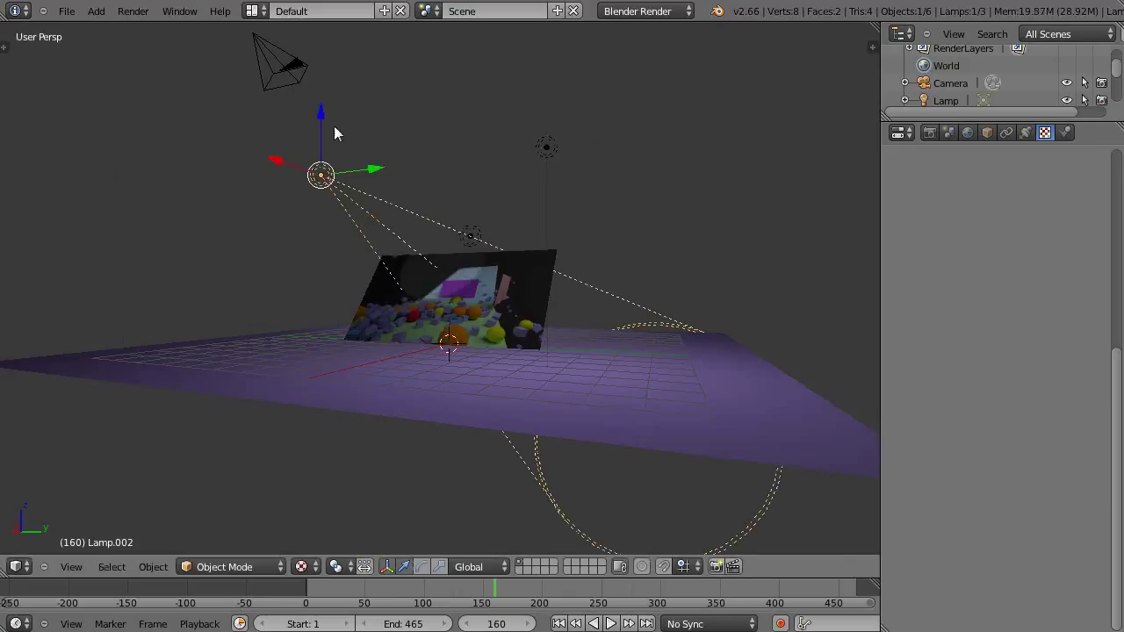
left_click_drag(320, 114, 310, 185)
scroll(490, 362, "up", 5)
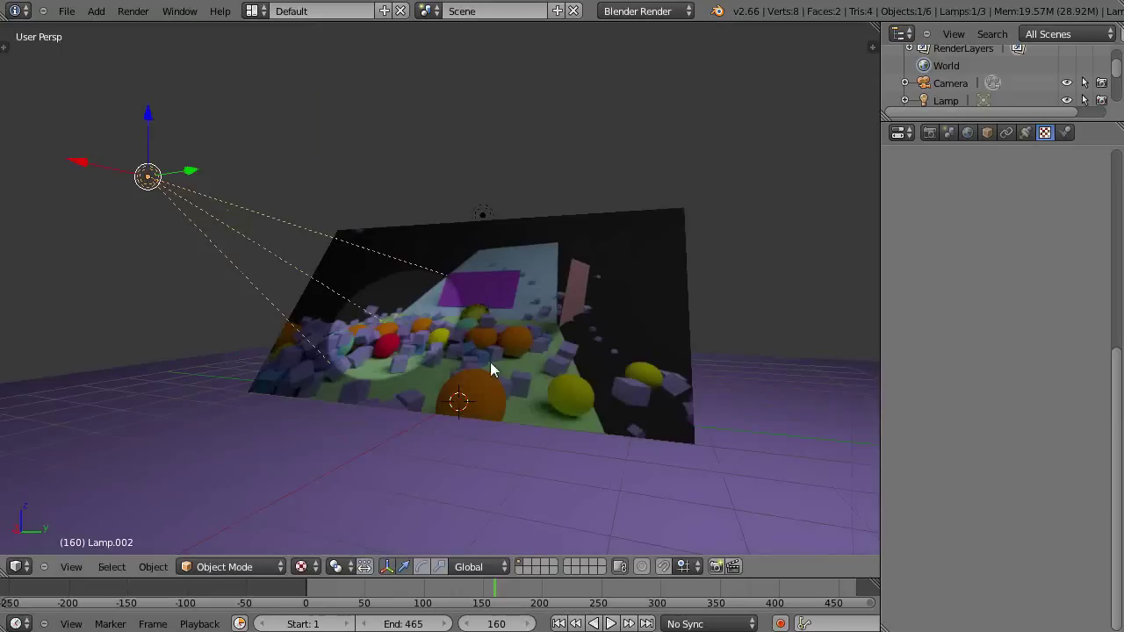
Widen the spotlight's Spot Shape Size to 58.532°
left_click(1028, 132)
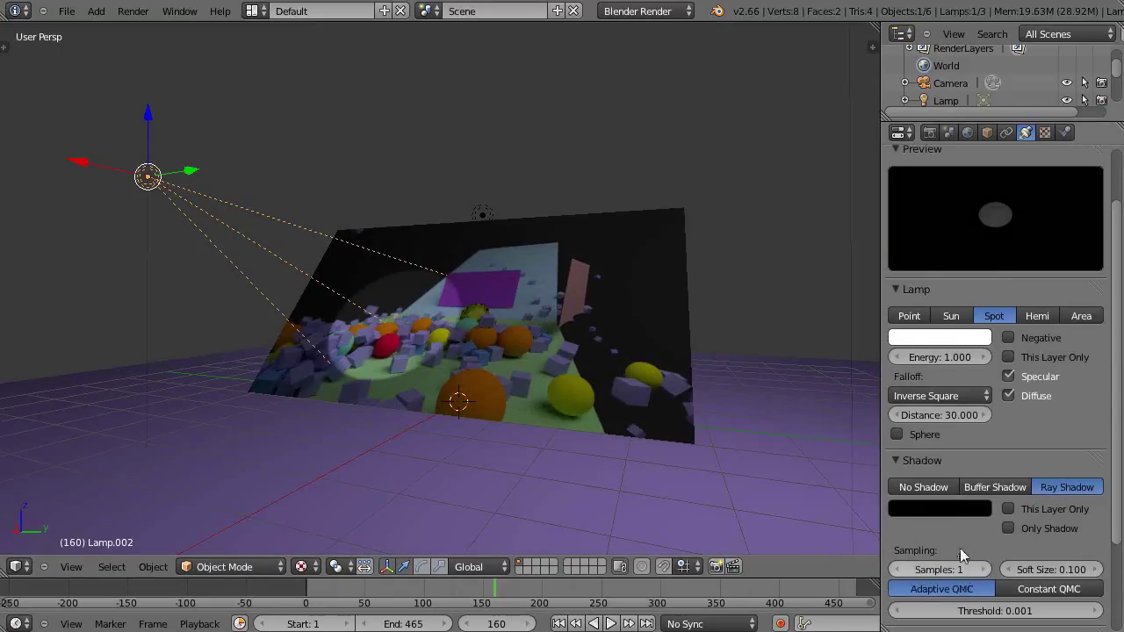
scroll(960, 548, "down", 5)
left_click_drag(928, 540, 995, 536)
scroll(517, 438, "up", 4)
scroll(514, 439, "down", 3)
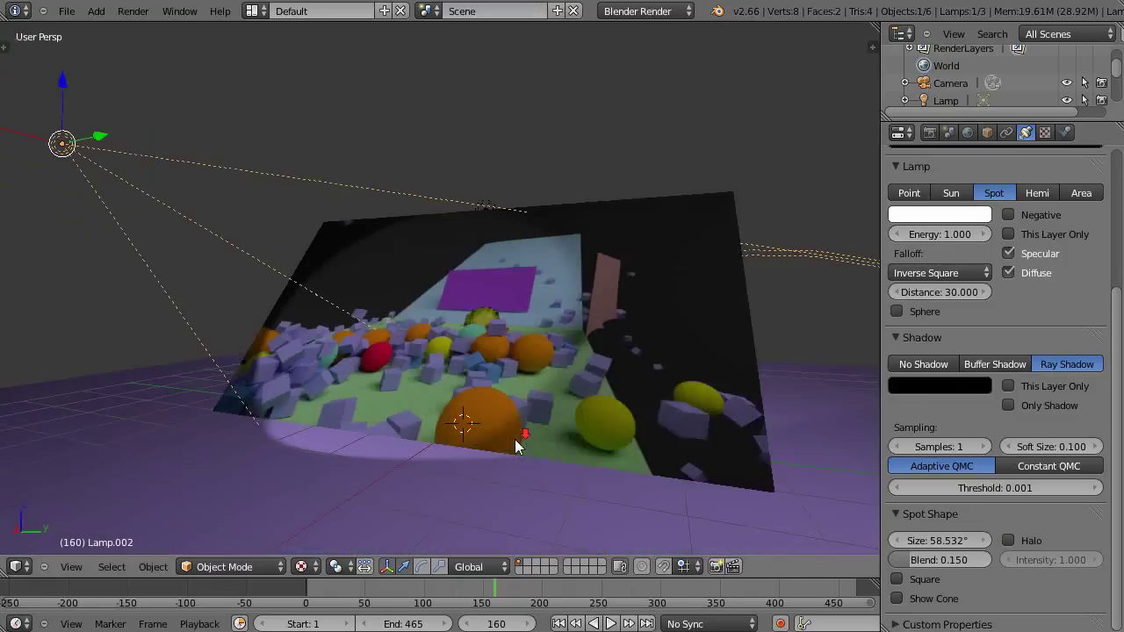
Switch to the camera view and render frame 29
middle_click_drag(514, 446, 584, 467)
key("KP_0")
scroll(568, 439, "up", 5)
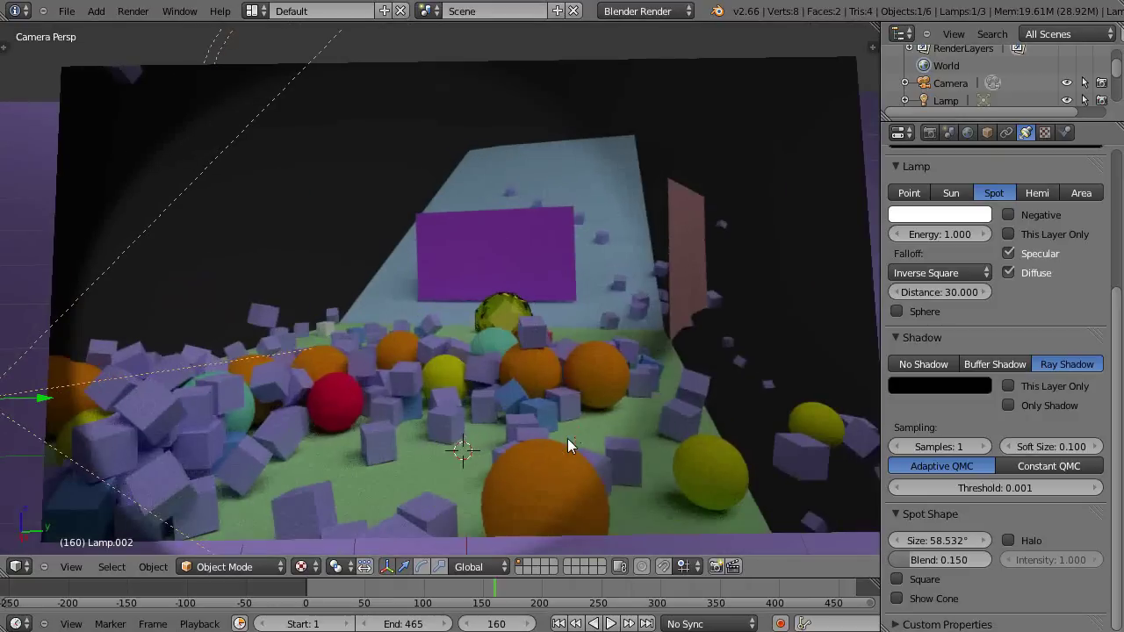
scroll(568, 439, "down", 2)
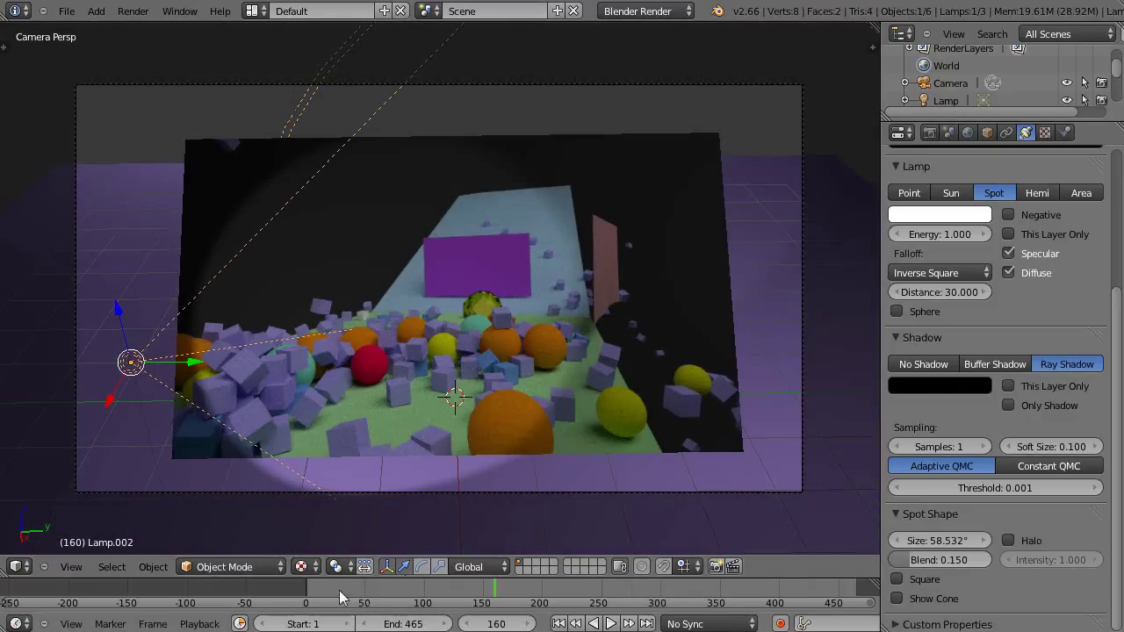
left_click(343, 597)
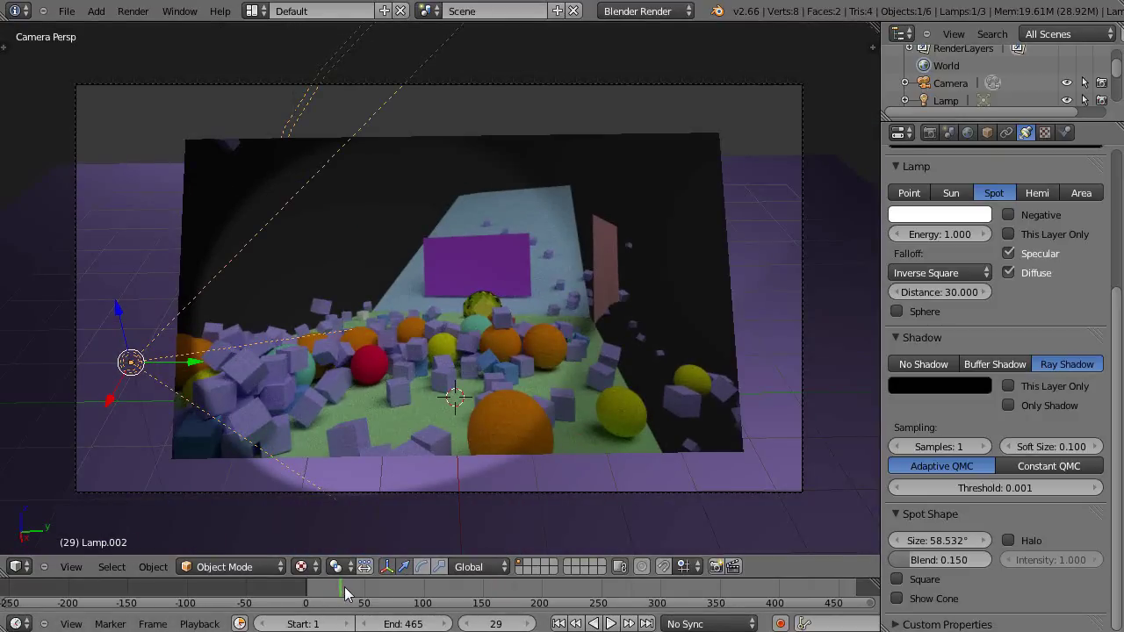
key("F12")
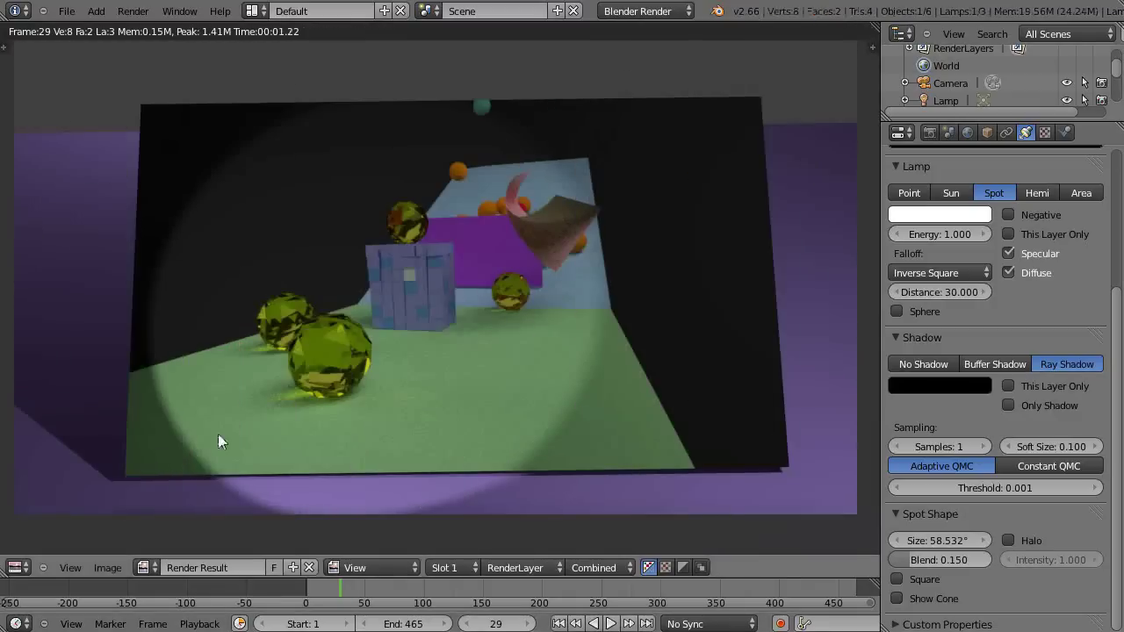
Inspect the render, close it, and orbit to see the spotlight cone on the wall
scroll(484, 376, "up", 1)
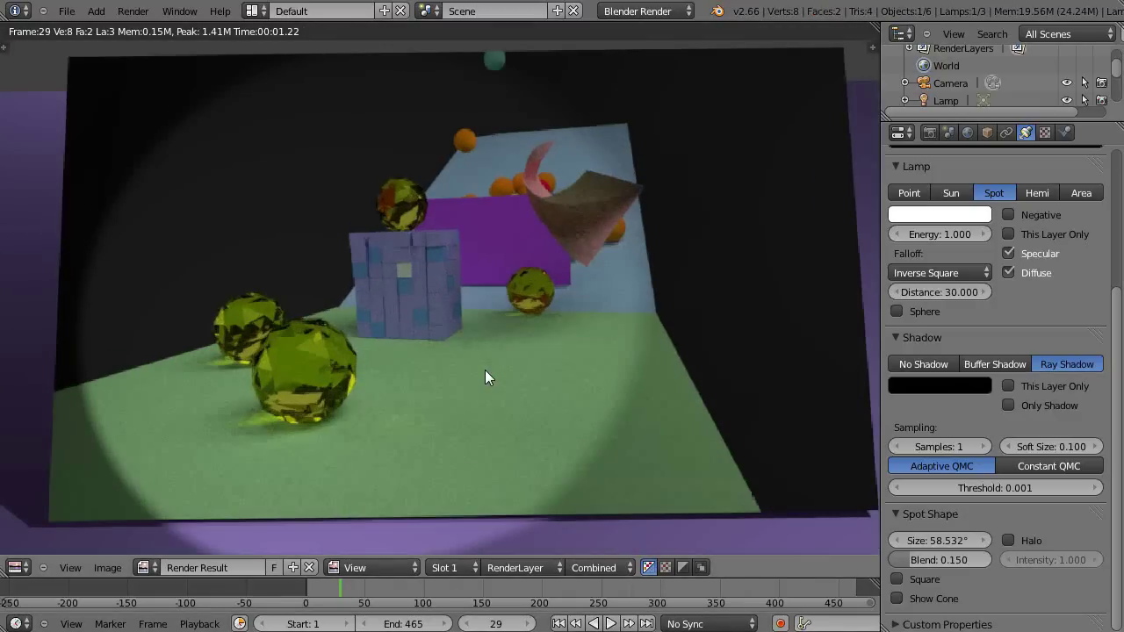
scroll(552, 331, "down", 1)
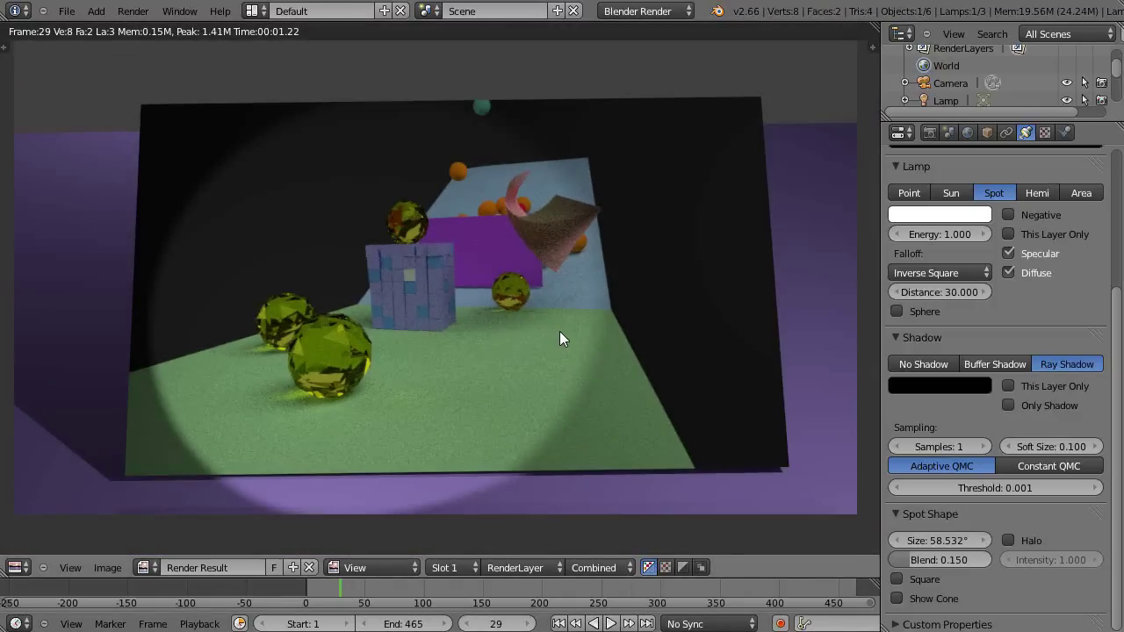
middle_click_drag(562, 346, 544, 382)
scroll(524, 342, "down", 4)
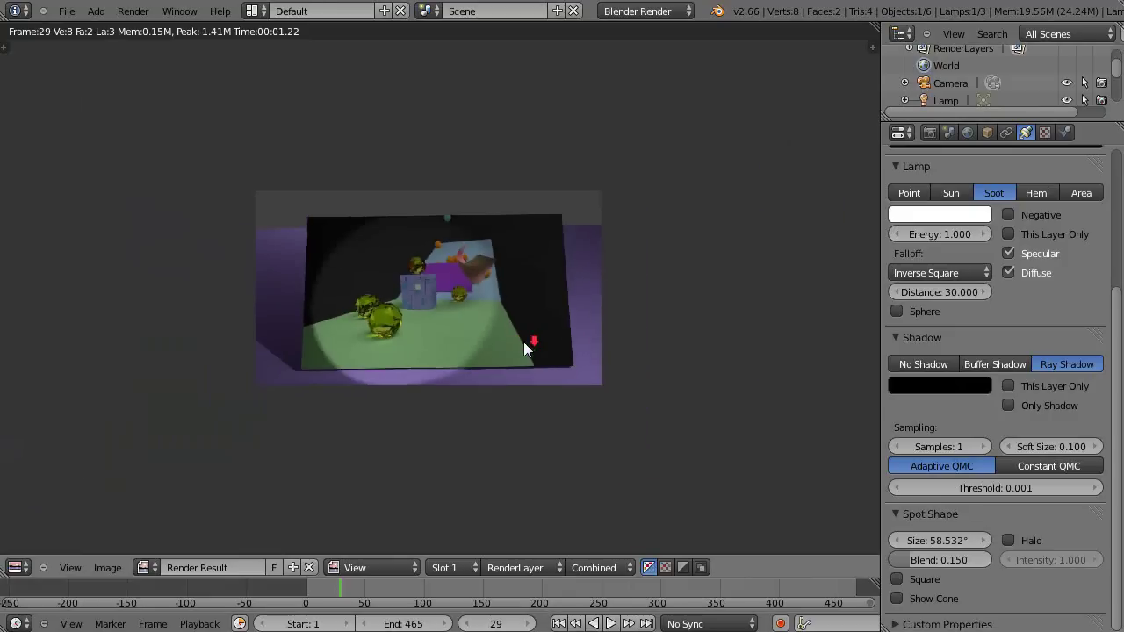
scroll(524, 341, "up", 3)
scroll(453, 276, "down", 2)
key("Escape")
middle_click_drag(616, 319, 347, 361)
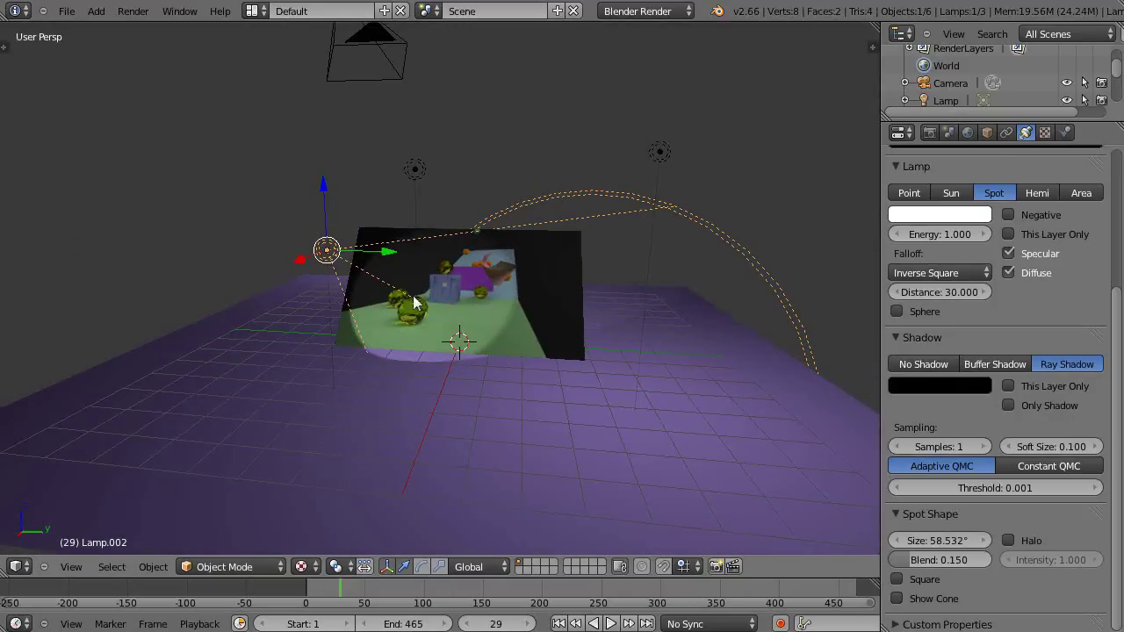
Add a cube, raise it above the floor along Z, and scale it up
scroll(505, 307, "up", 2)
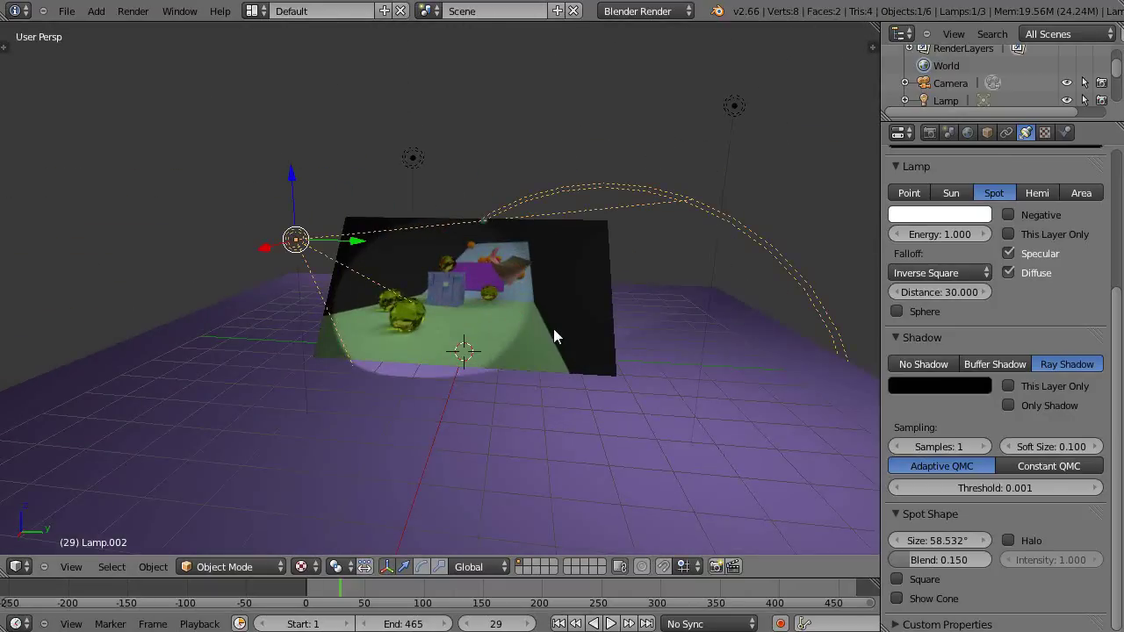
scroll(557, 334, "down", 2)
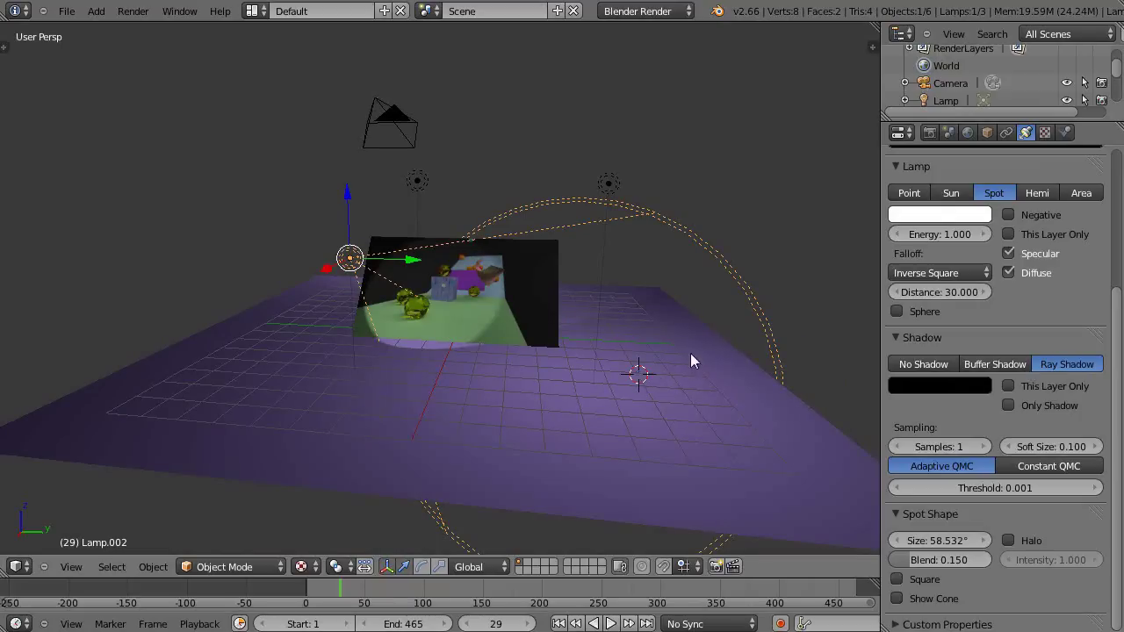
key("shift+a")
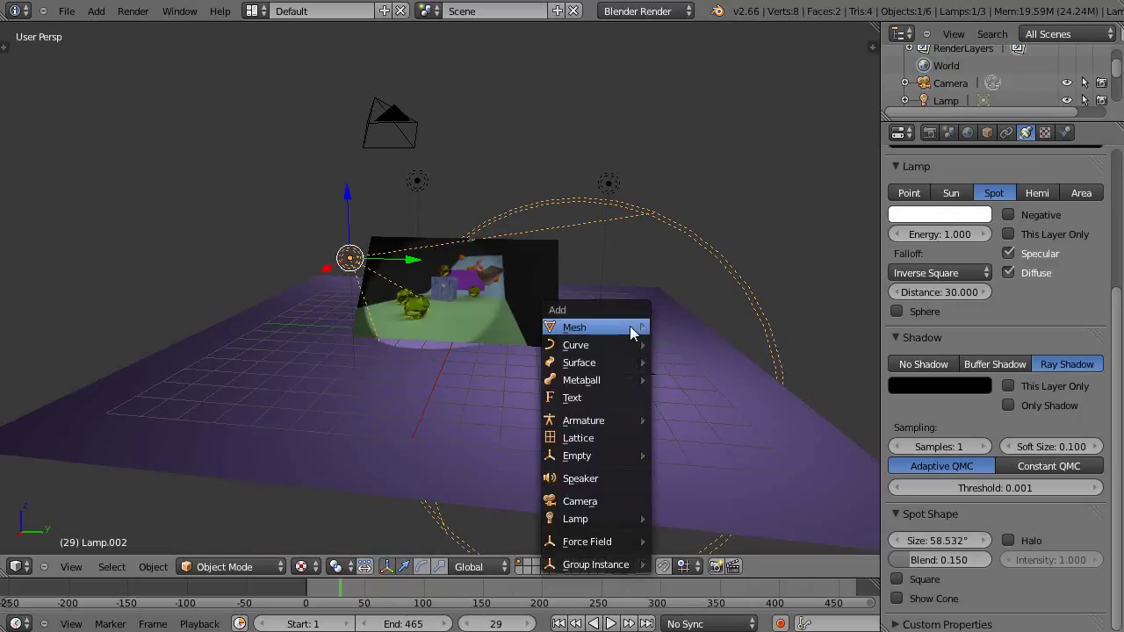
mouse_move(630, 326)
left_click(683, 342)
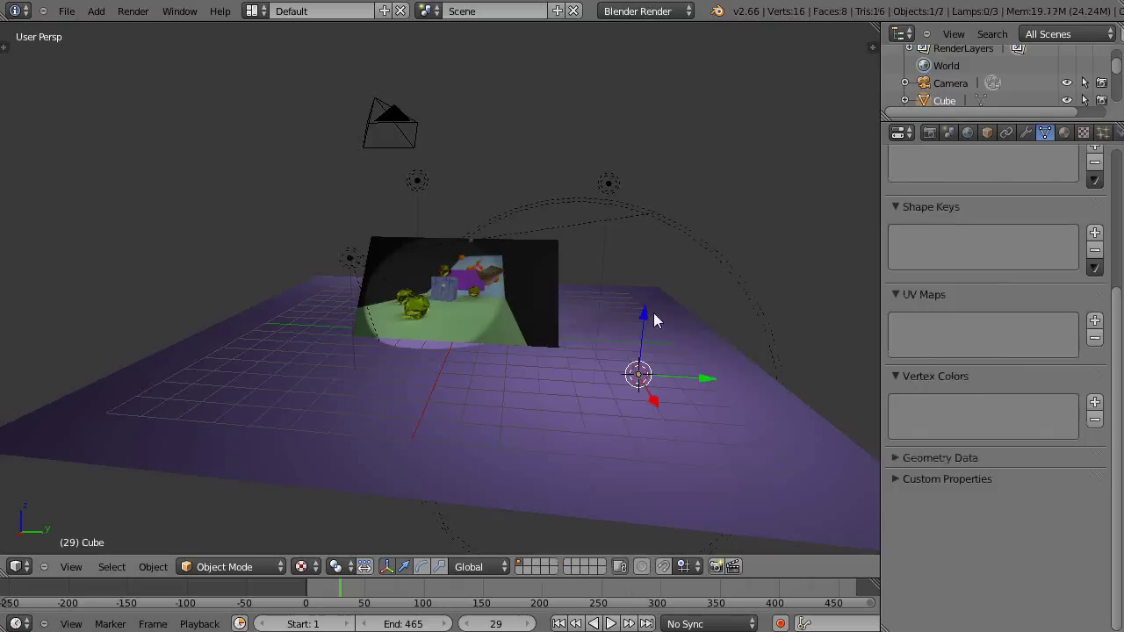
key("g")
key("z")
left_click(677, 256)
key("s")
left_click(760, 144)
left_click_drag(660, 250, 668, 165)
Move the video wall plane and the cube left, and raise the point lamp higher
right_click(526, 255)
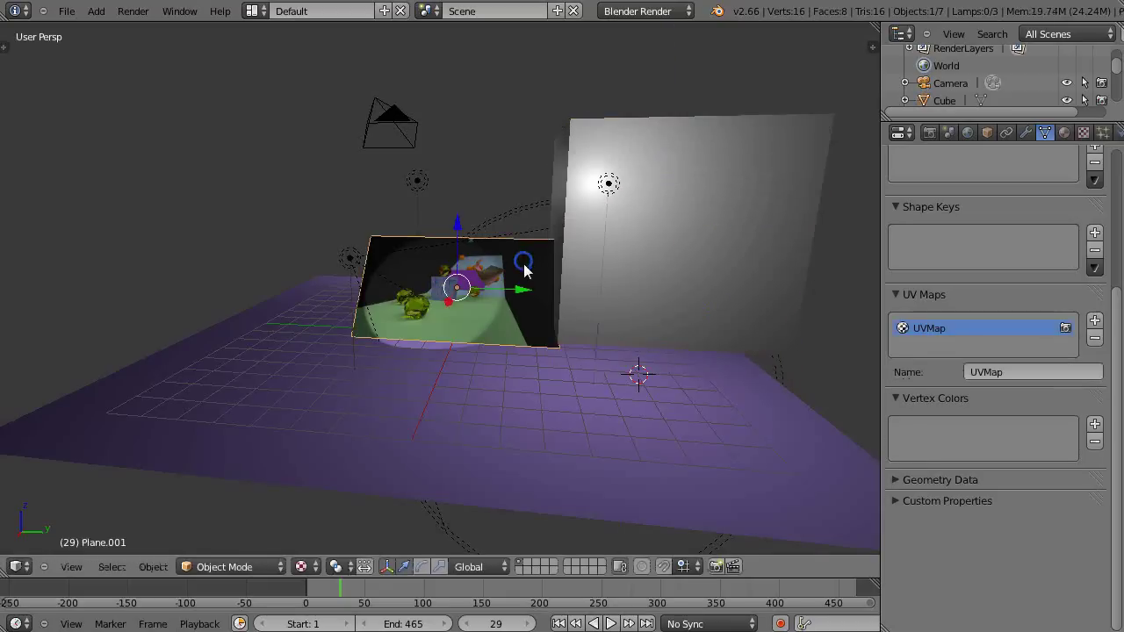
left_click_drag(518, 288, 257, 285)
right_click(623, 274)
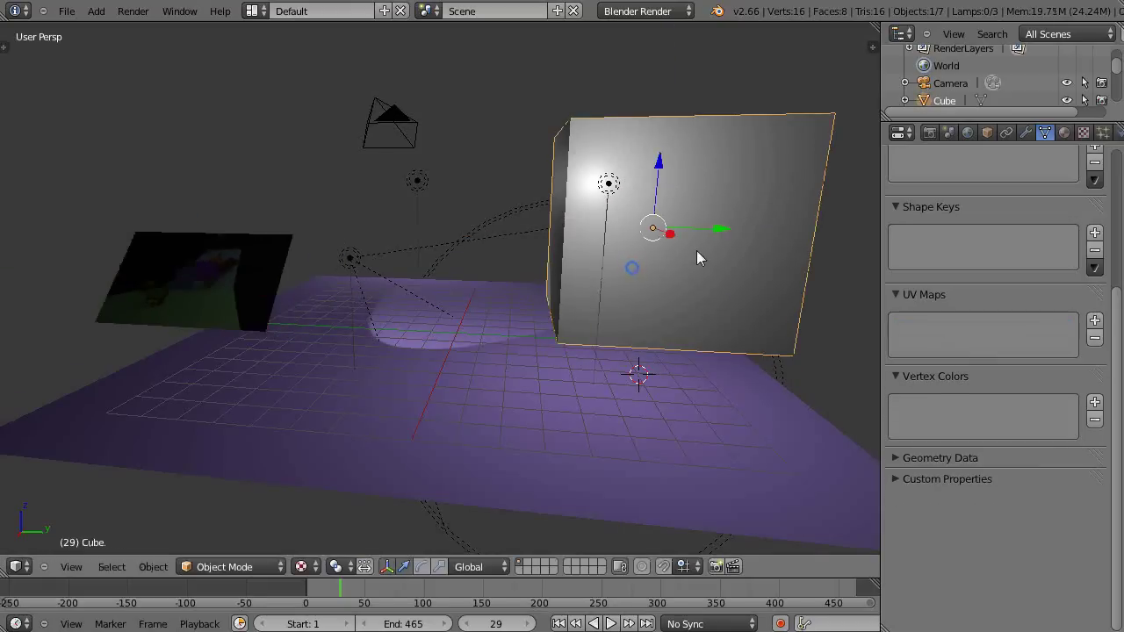
left_click_drag(719, 229, 605, 259)
mouse_move(605, 259)
middle_mouse_down()
mouse_move(584, 307)
mouse_move(497, 287)
mouse_move(627, 289)
mouse_move(600, 264)
middle_mouse_up()
right_click(627, 203)
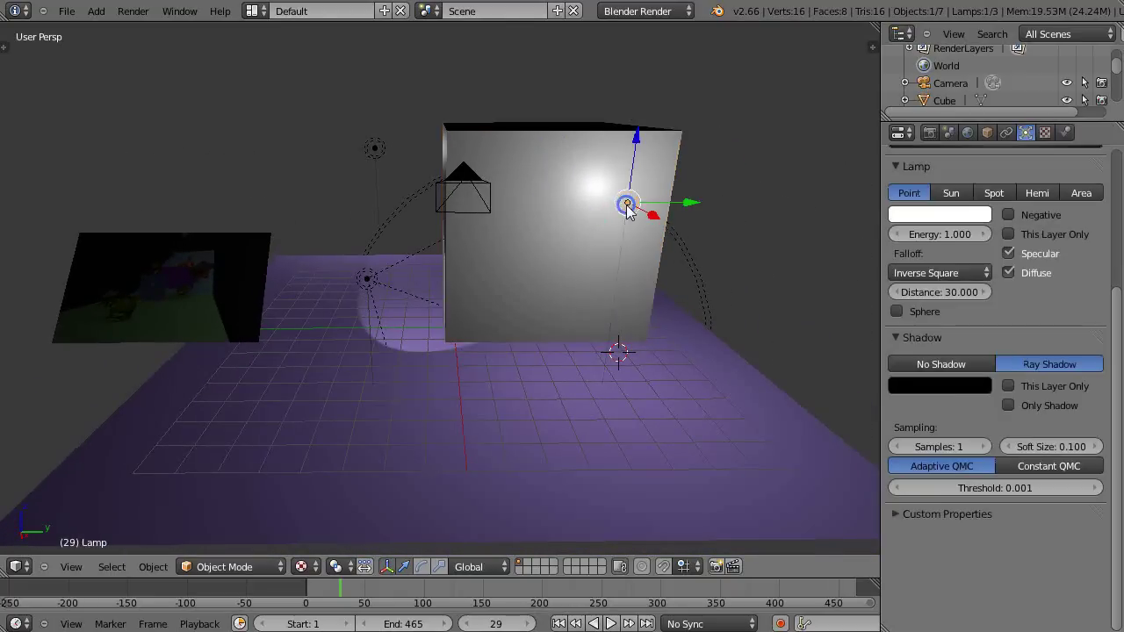
left_click_drag(633, 143, 658, 12)
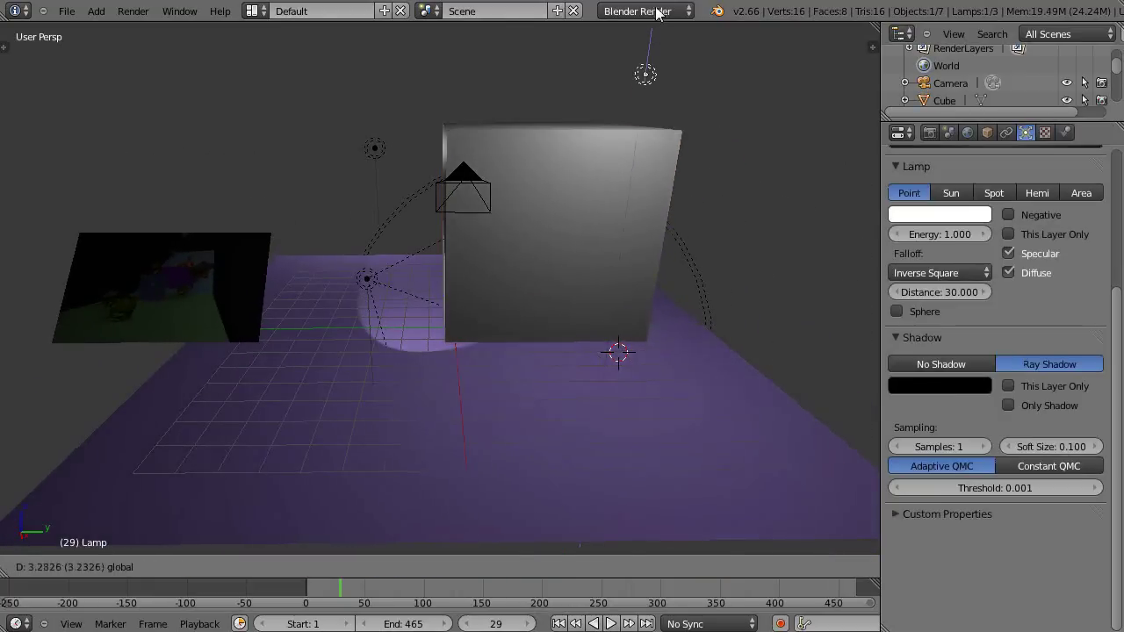
In face select mode, separate the cube's front face and a second face into own objects
right_click(566, 222)
key("Tab")
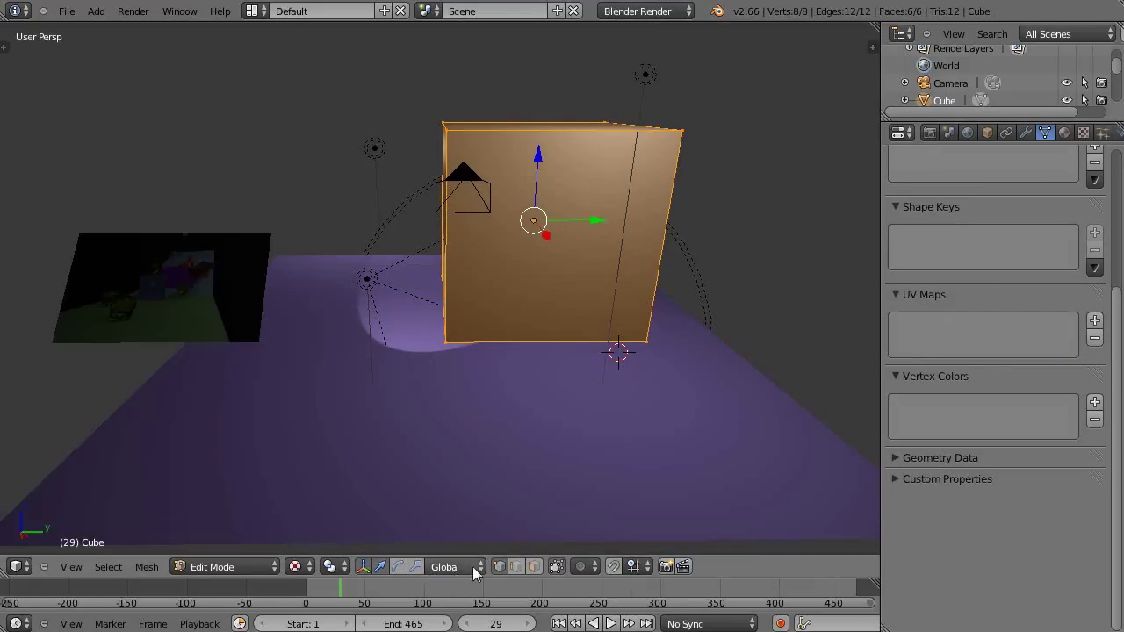
left_click(534, 566)
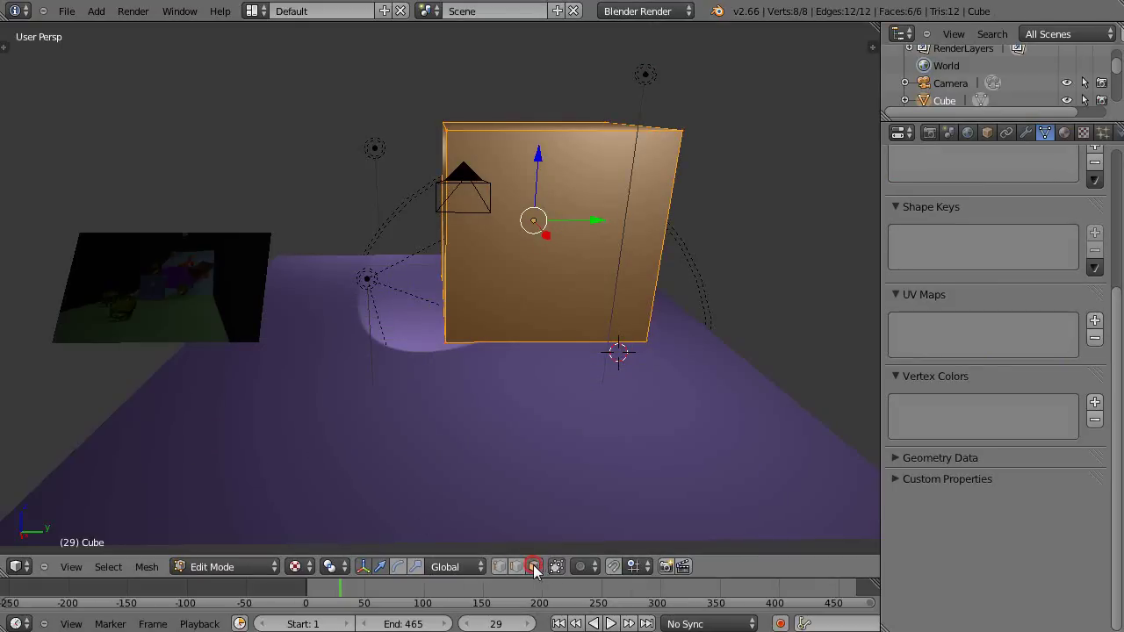
right_click(536, 256)
middle_click_drag(503, 252, 569, 281)
key("p")
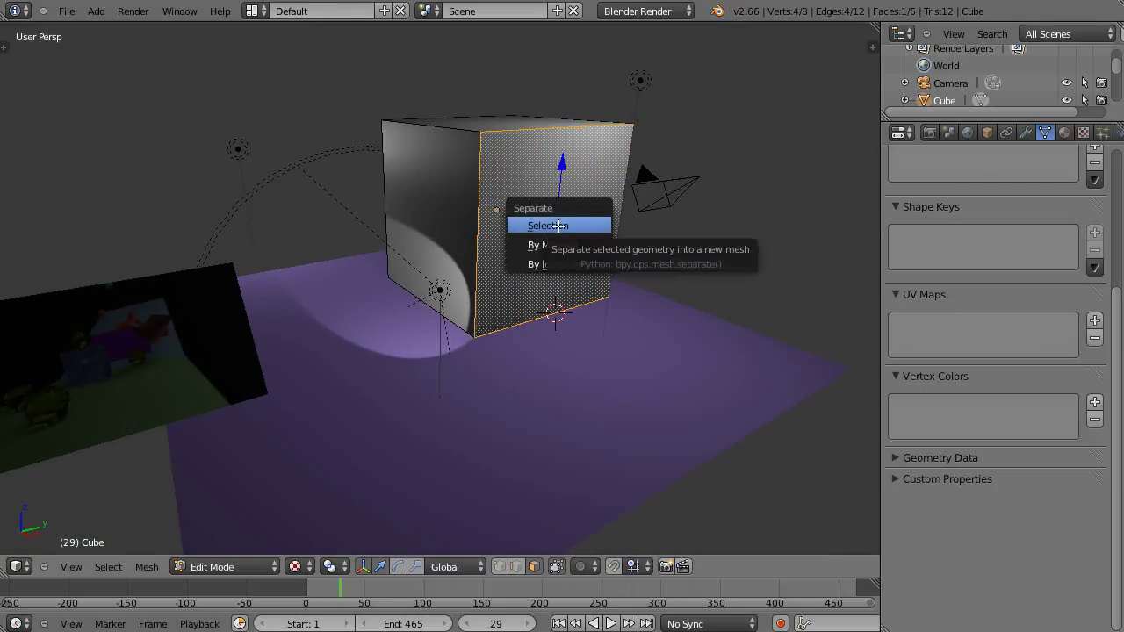
left_click(559, 226)
middle_click_drag(559, 225, 512, 229)
right_click(409, 221)
key("p")
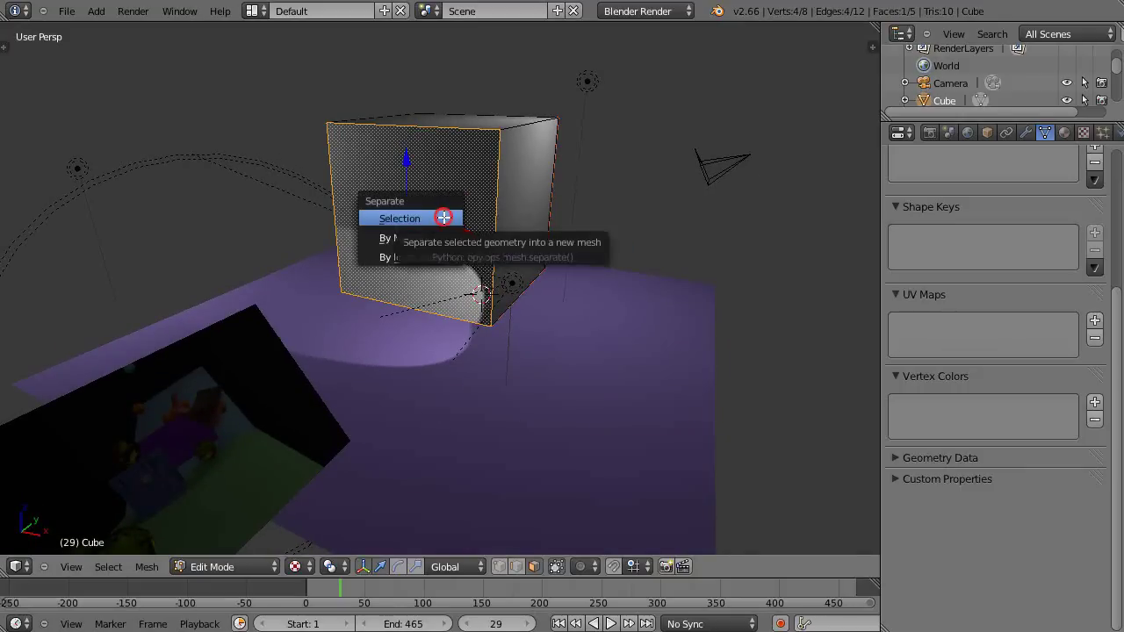
left_click(447, 216)
Separate two more cube faces by Selection, leaving the Cube mesh with two faces
middle_click_drag(517, 243, 296, 244)
right_click(615, 264)
key("p")
left_click(619, 262)
middle_click_drag(653, 281, 489, 299)
right_click(421, 293)
key("p")
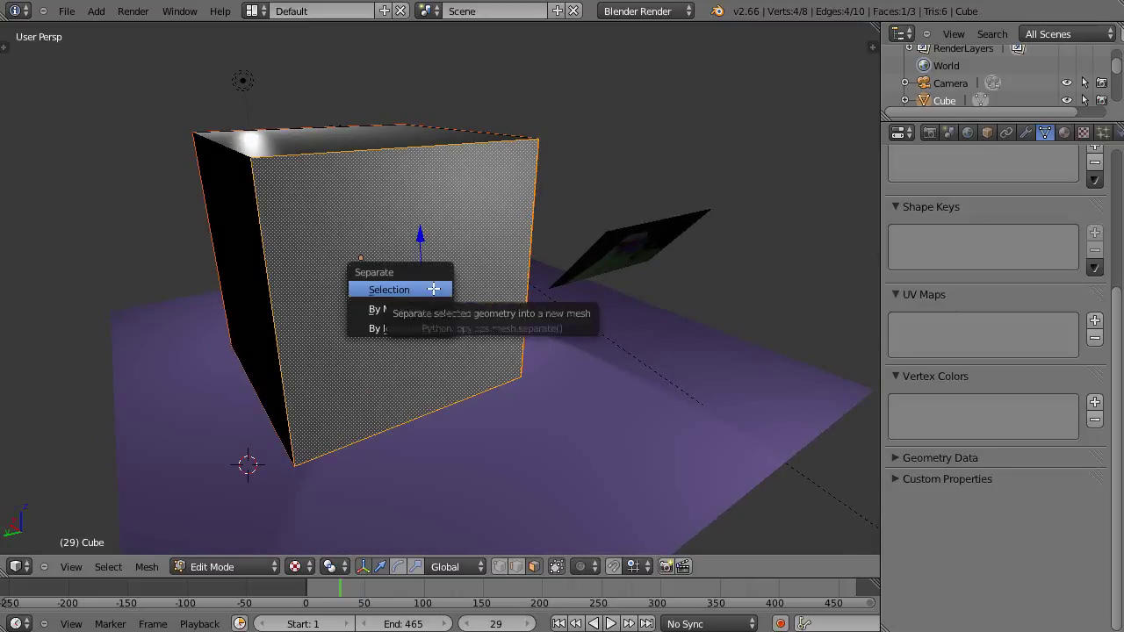
left_click(422, 290)
middle_click_drag(419, 291, 623, 292)
scroll(577, 278, "up", 3)
scroll(577, 276, "down", 3)
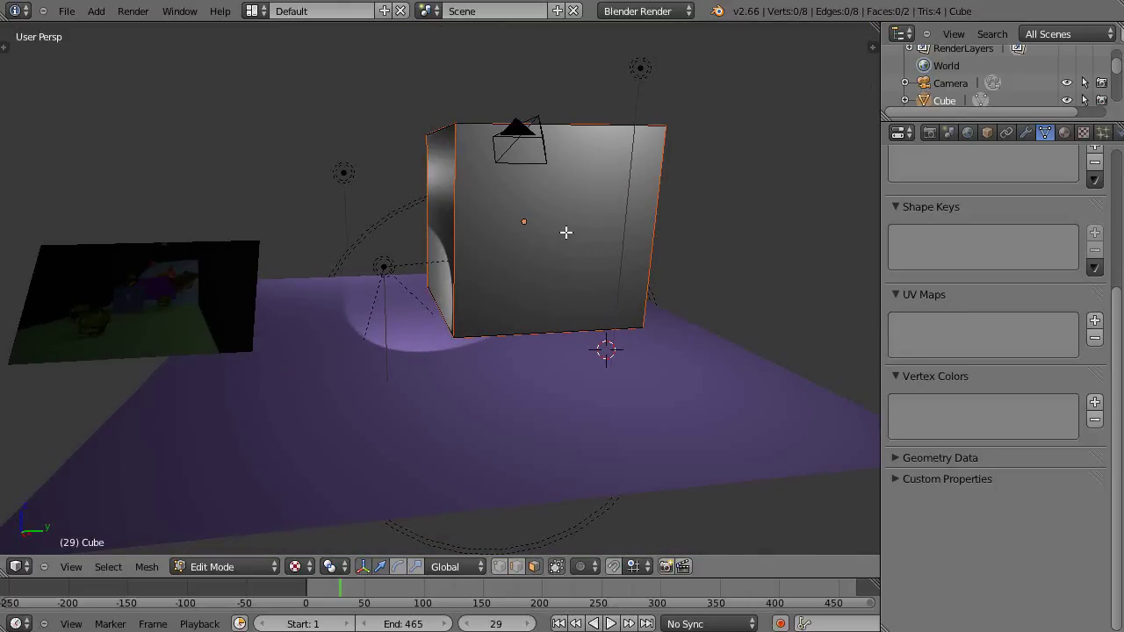
UV-unwrap face object Cube.001 with Smart UV Project at Angle Limit 66
key("t")
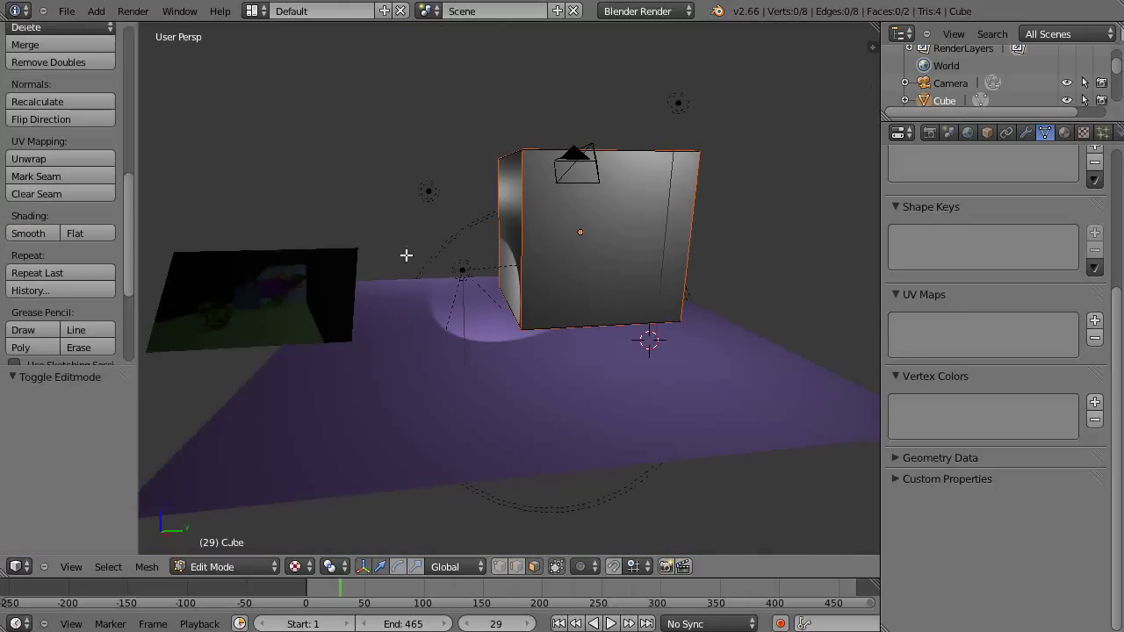
key("Tab")
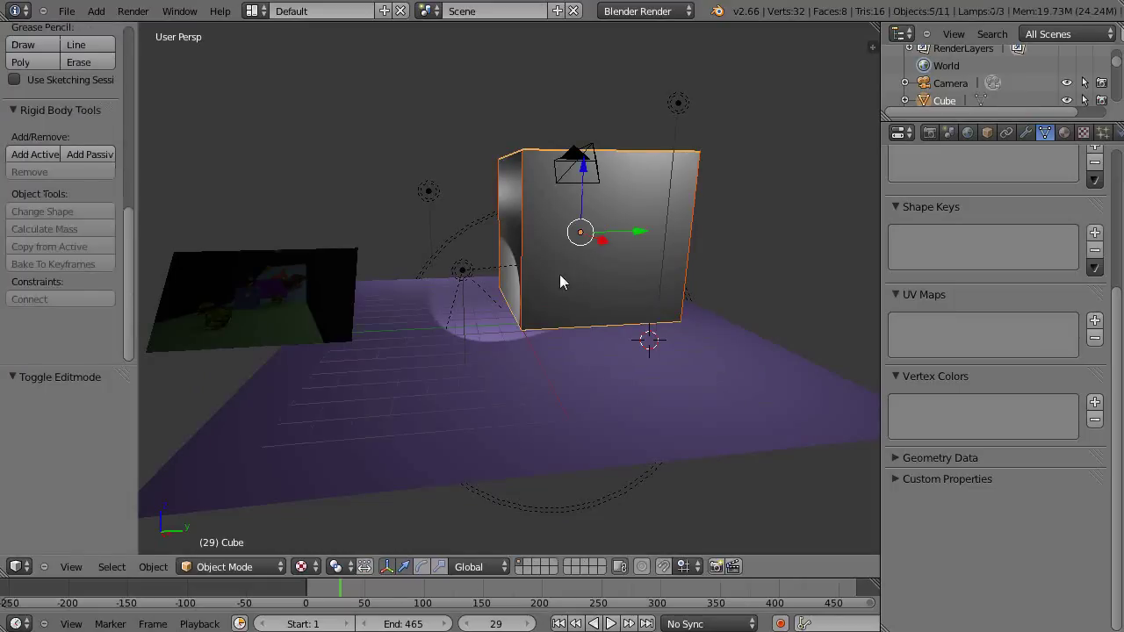
right_click(606, 253)
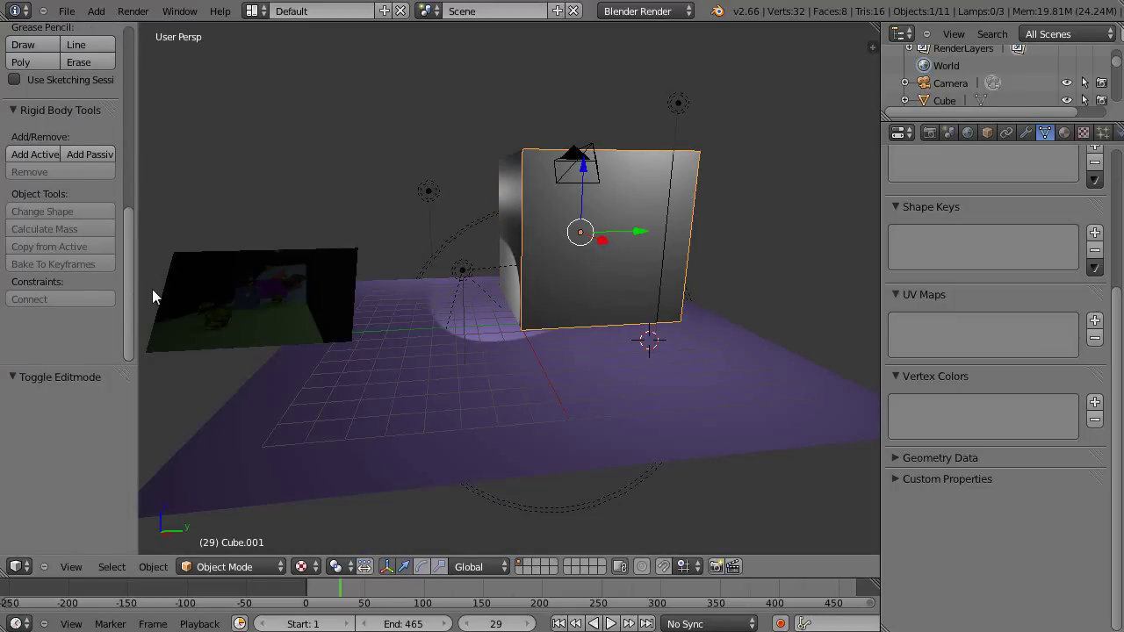
left_click_drag(128, 303, 132, 84)
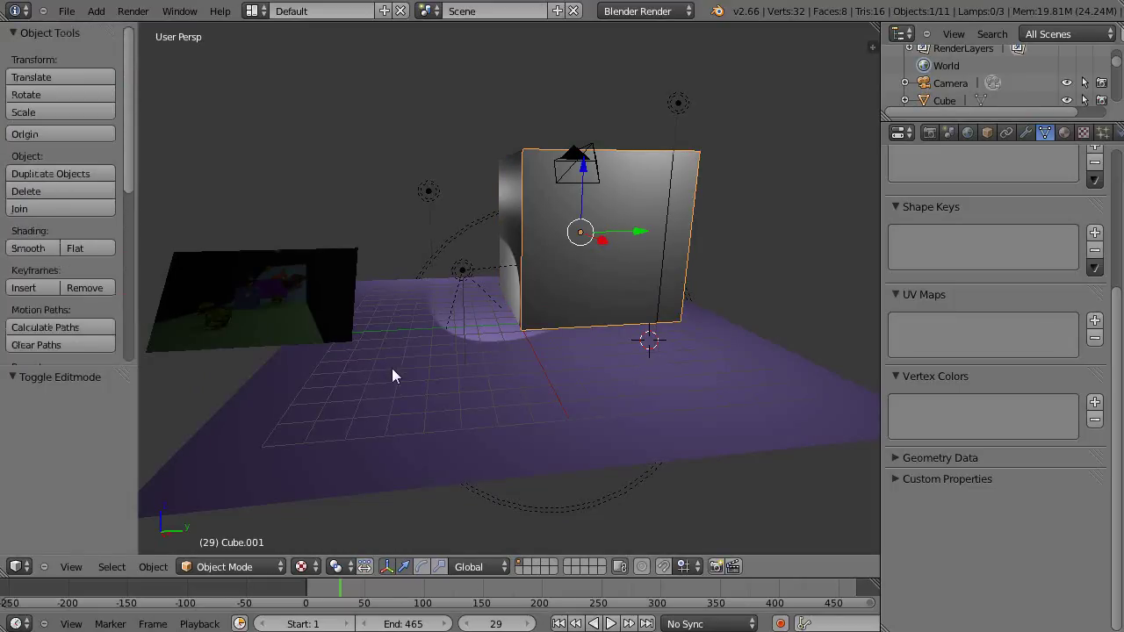
key("Tab")
scroll(76, 297, "down", 5)
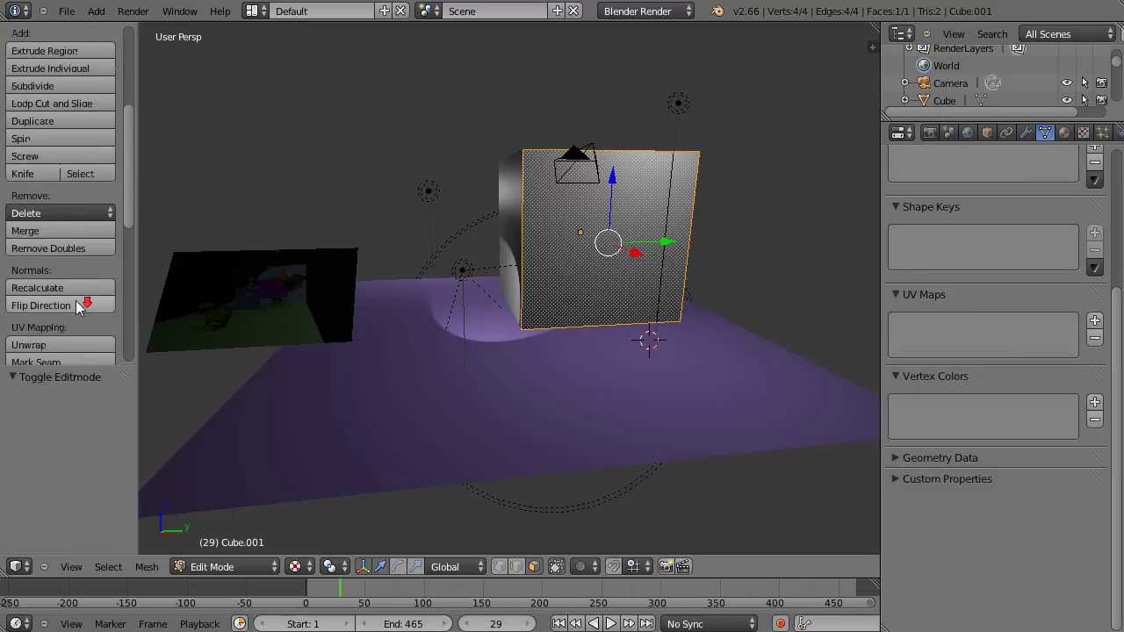
scroll(77, 304, "up", 1)
scroll(76, 303, "down", 4)
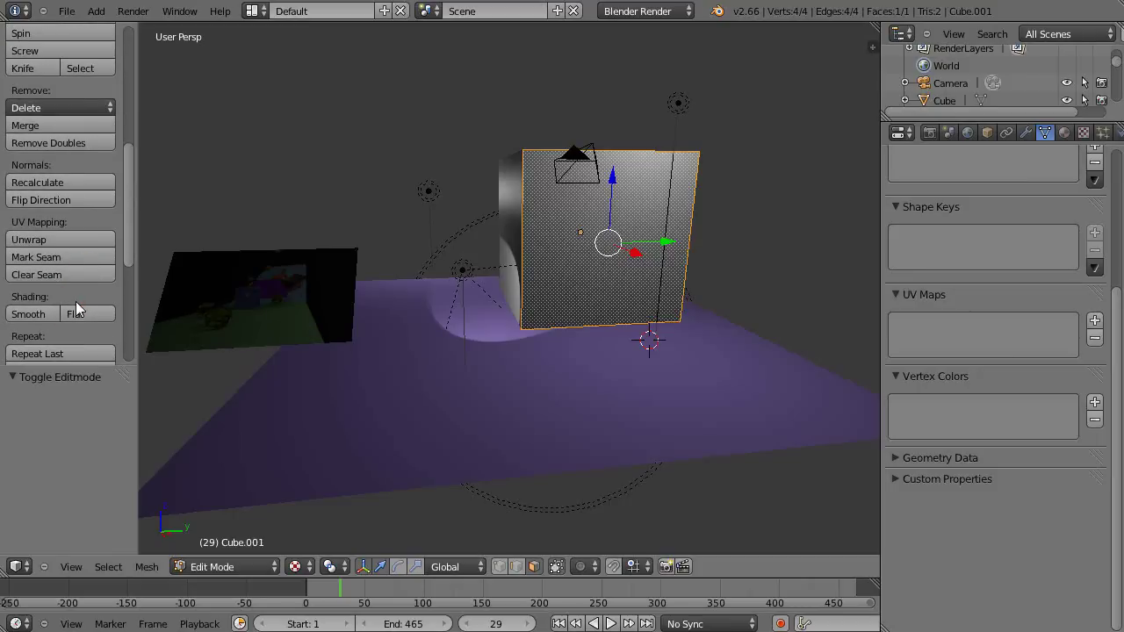
left_click(62, 243)
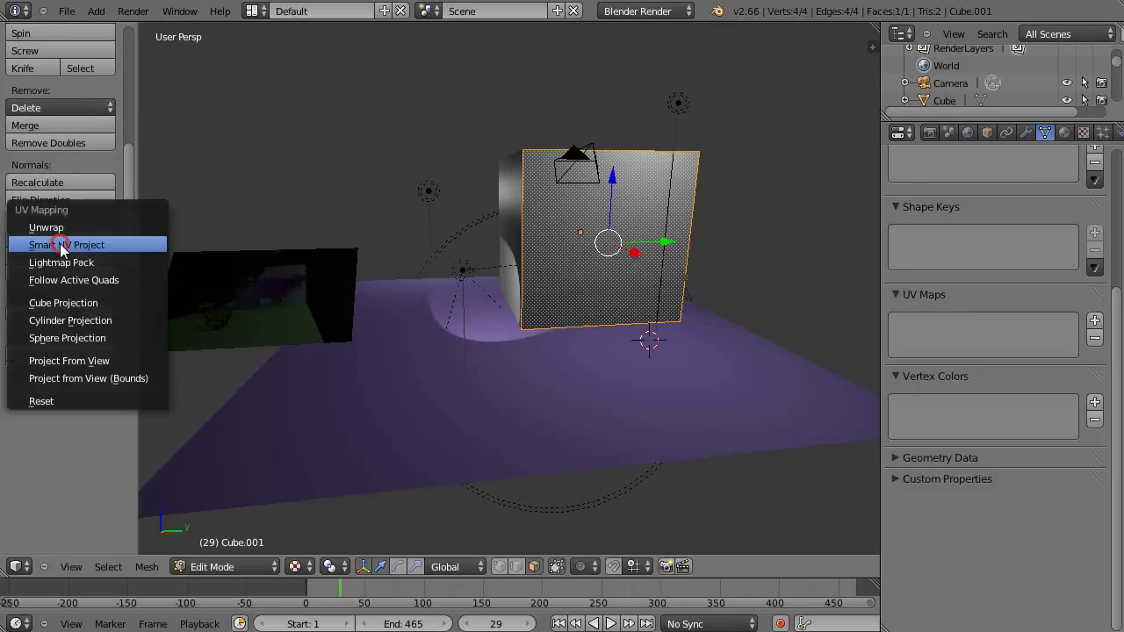
left_click(60, 244)
left_click(208, 334)
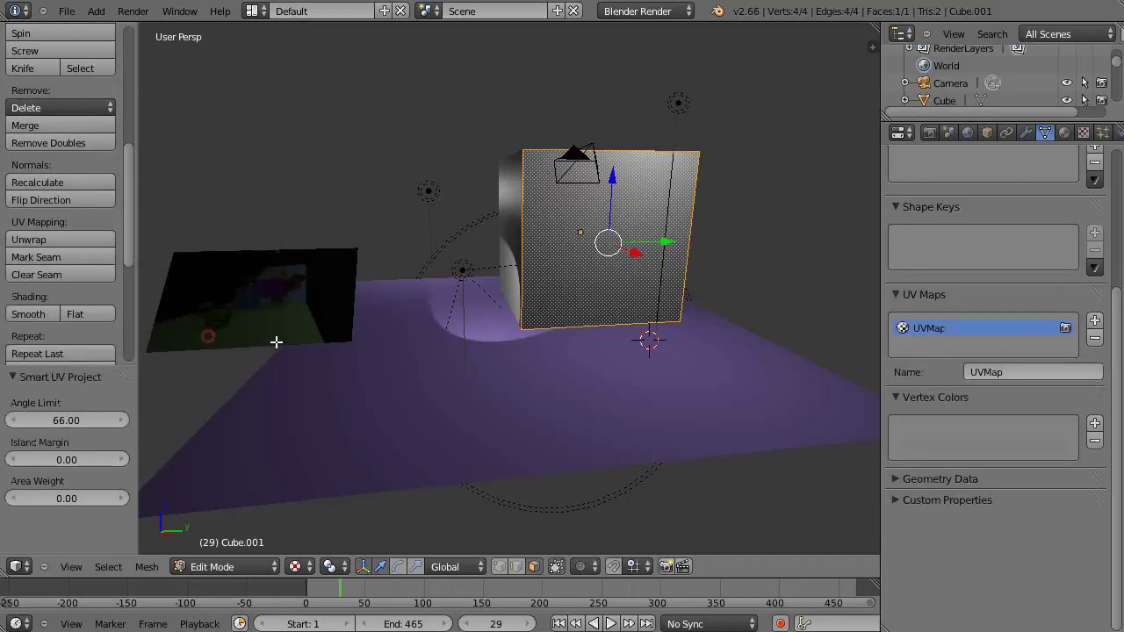
middle_click_drag(459, 364, 495, 215)
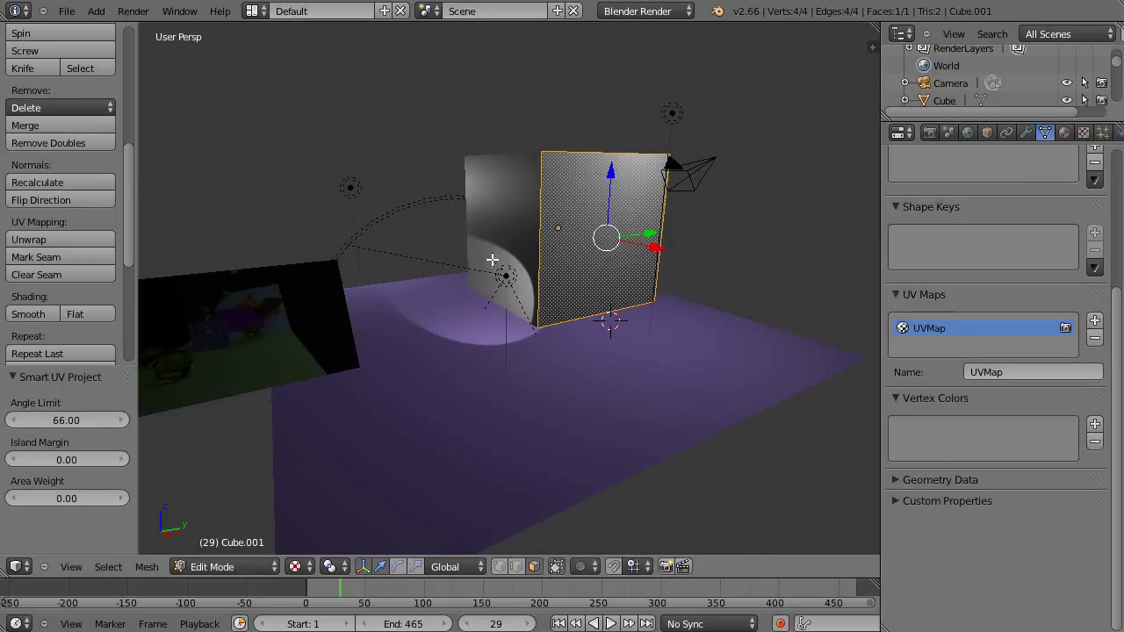
UV-unwrap face object Cube.002 with Smart UV Project at Angle Limit 66
key("Tab")
right_click(496, 237)
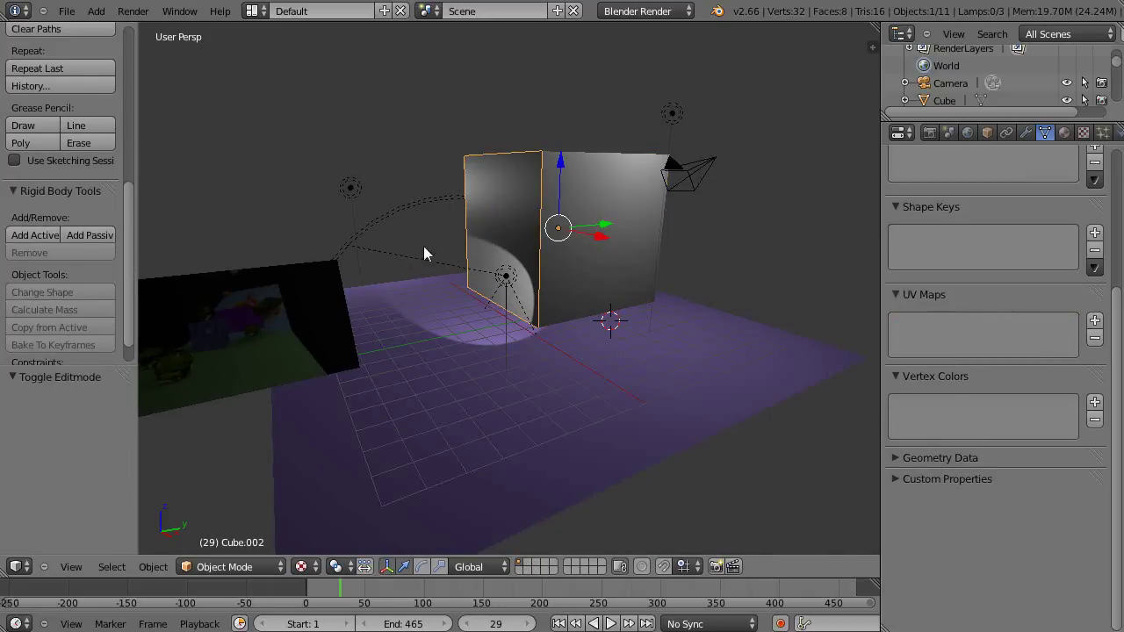
key("Tab")
left_click(76, 245)
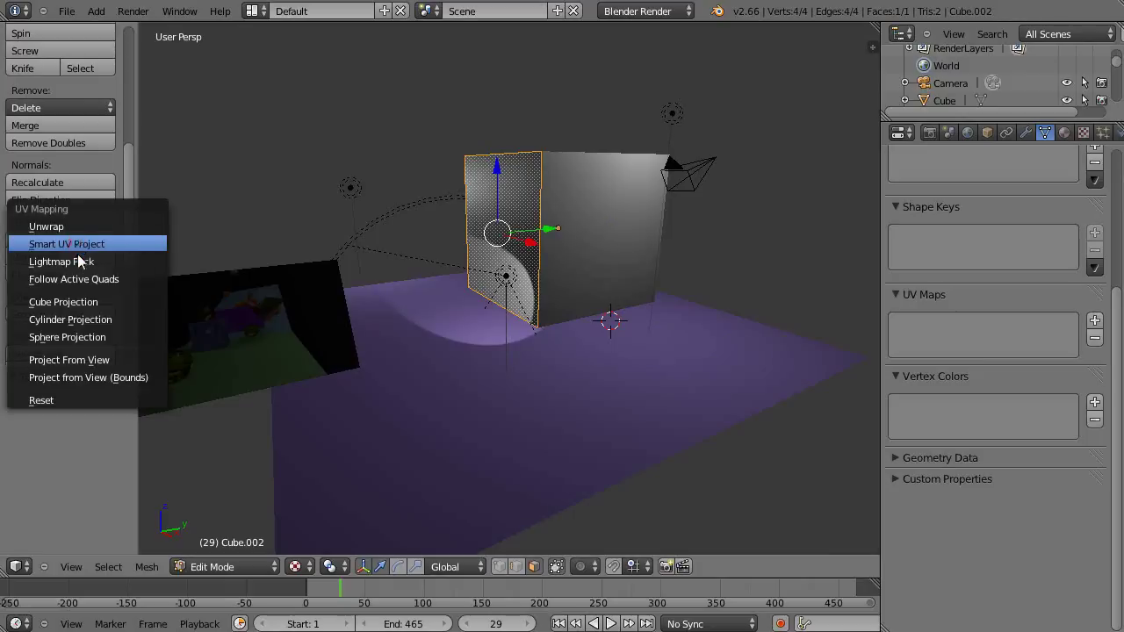
left_click(79, 242)
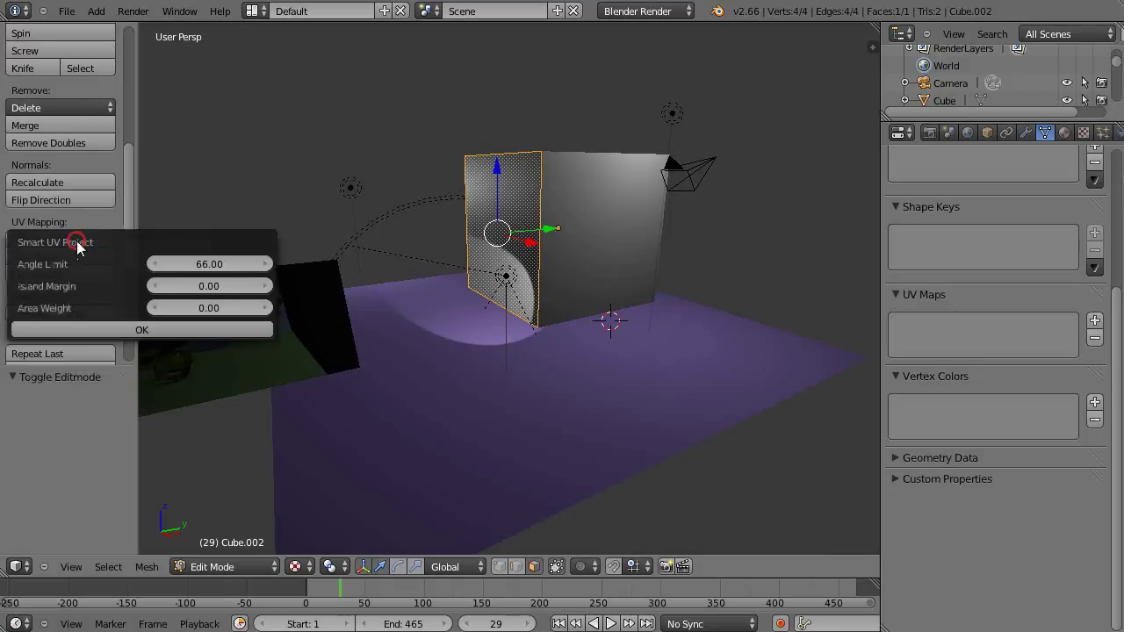
left_click(168, 329)
scroll(537, 378, "up", 3)
scroll(538, 377, "down", 1)
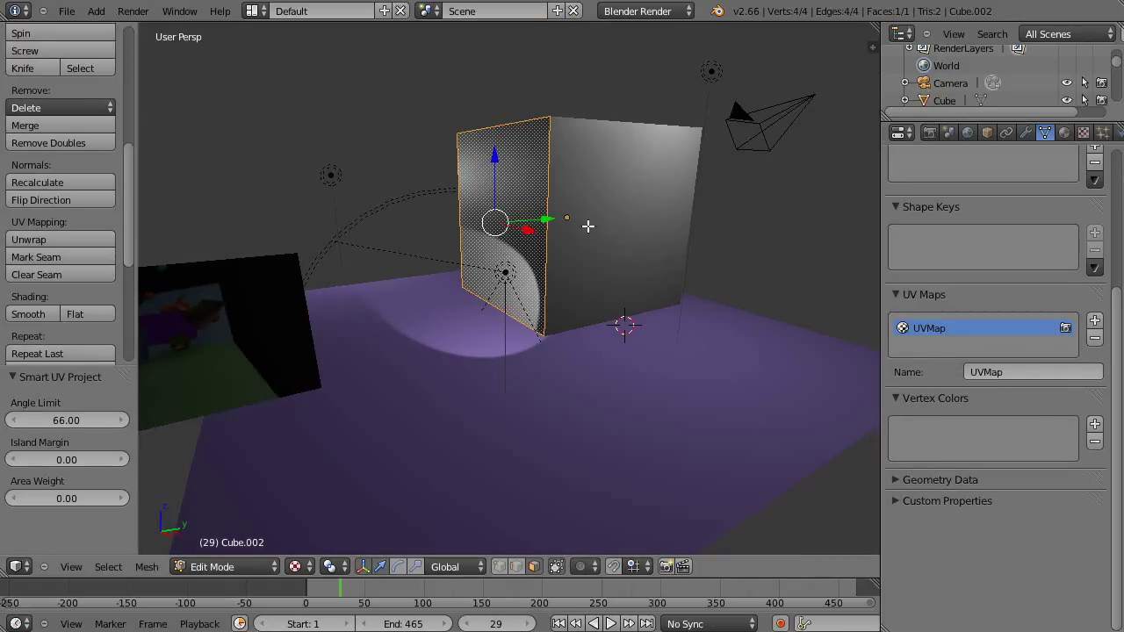
Create new material Material.003 for Cube.002 and Material.004 for Cube.001
left_click(1063, 132)
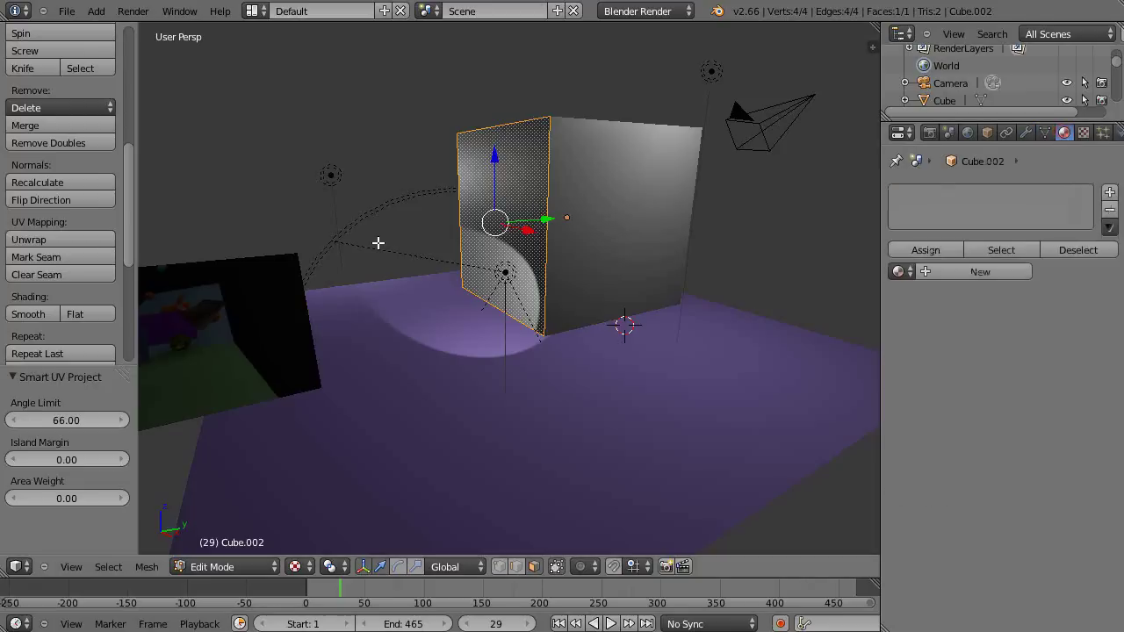
left_click(980, 271)
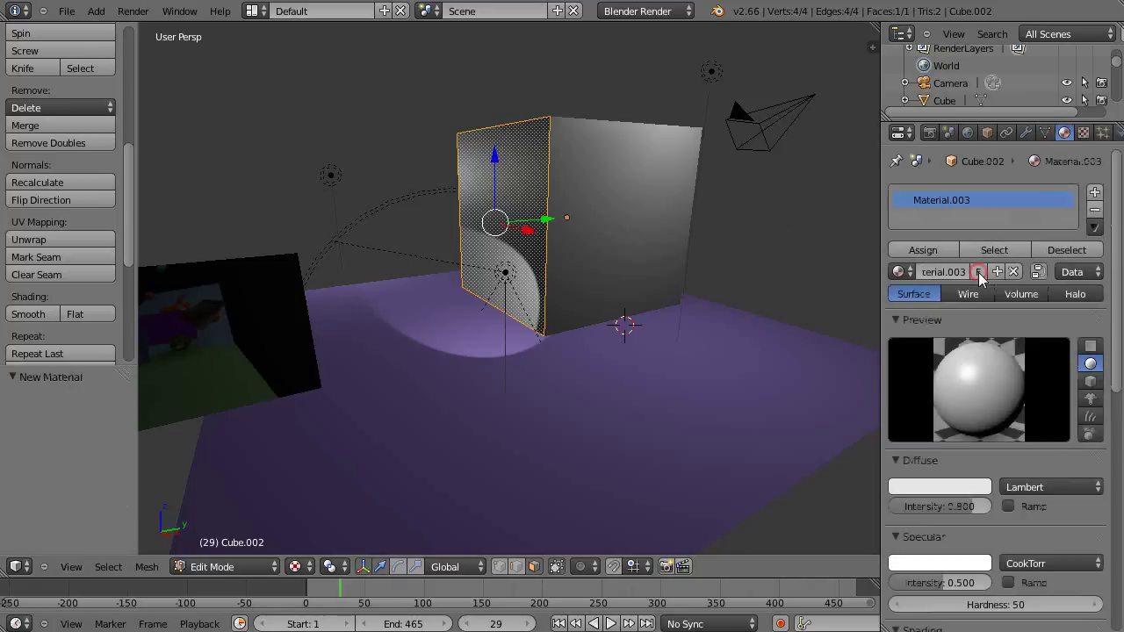
key("Tab")
right_click(626, 221)
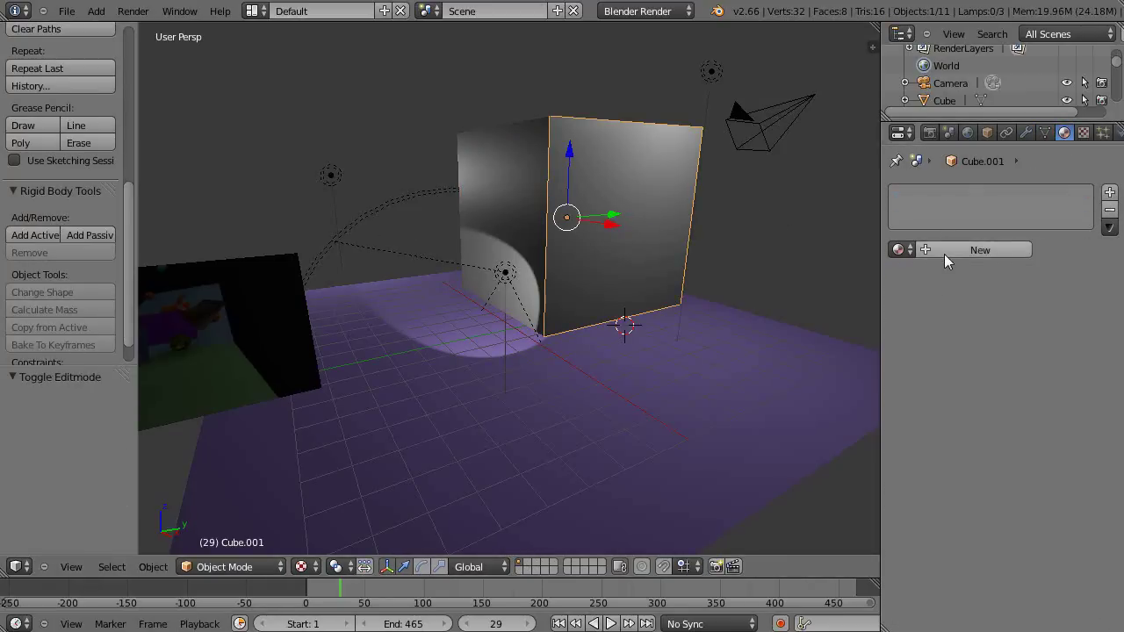
left_click(945, 254)
Add a new texture to Cube.002's material and Clouds texture Texture.002 to Cube.001's
left_click(1083, 132)
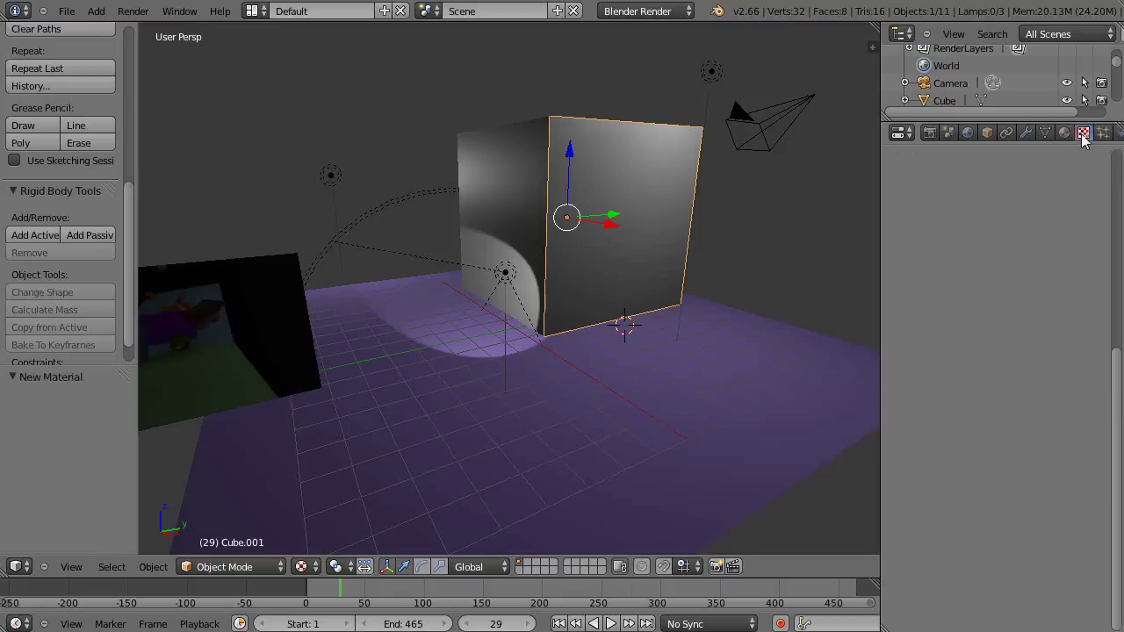
right_click(535, 206)
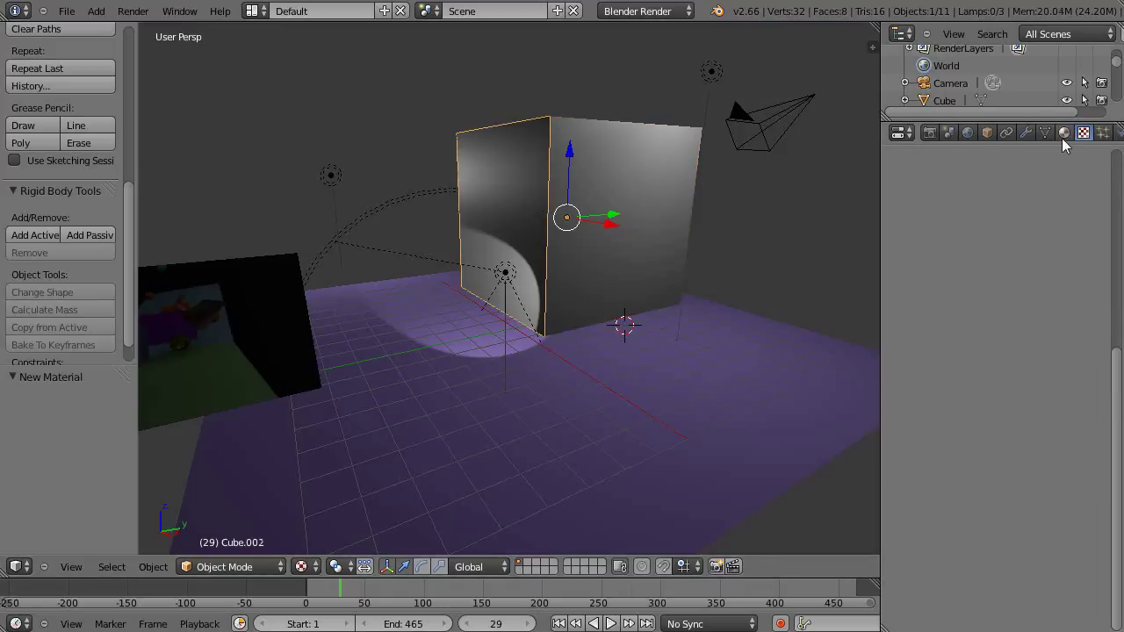
left_click(1063, 132)
left_click(1085, 133)
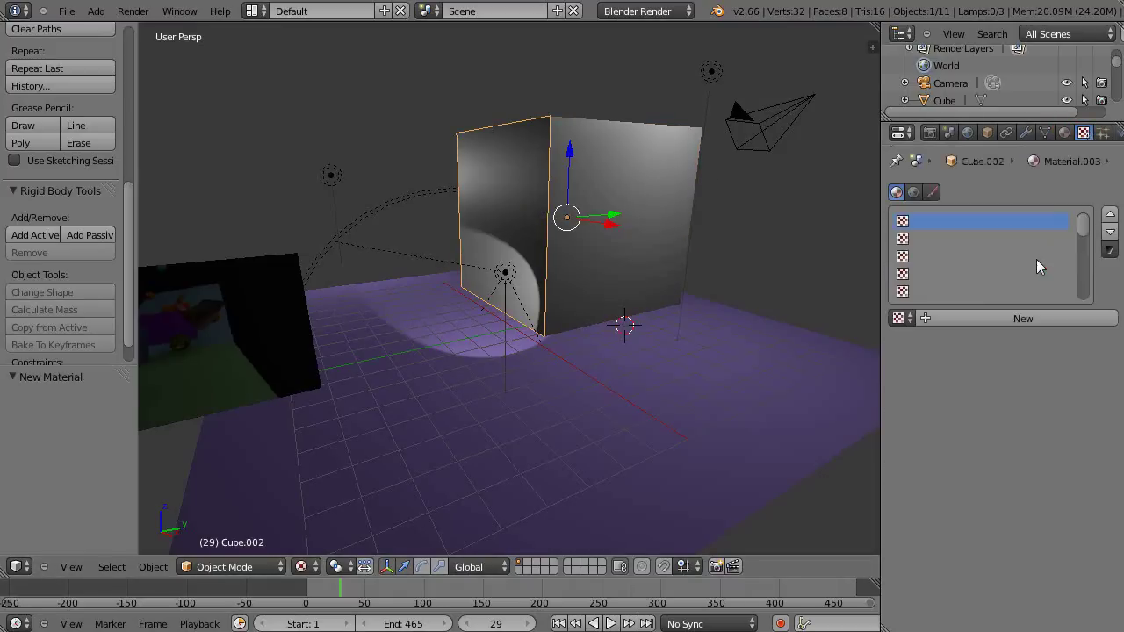
left_click(1019, 318)
right_click(629, 190)
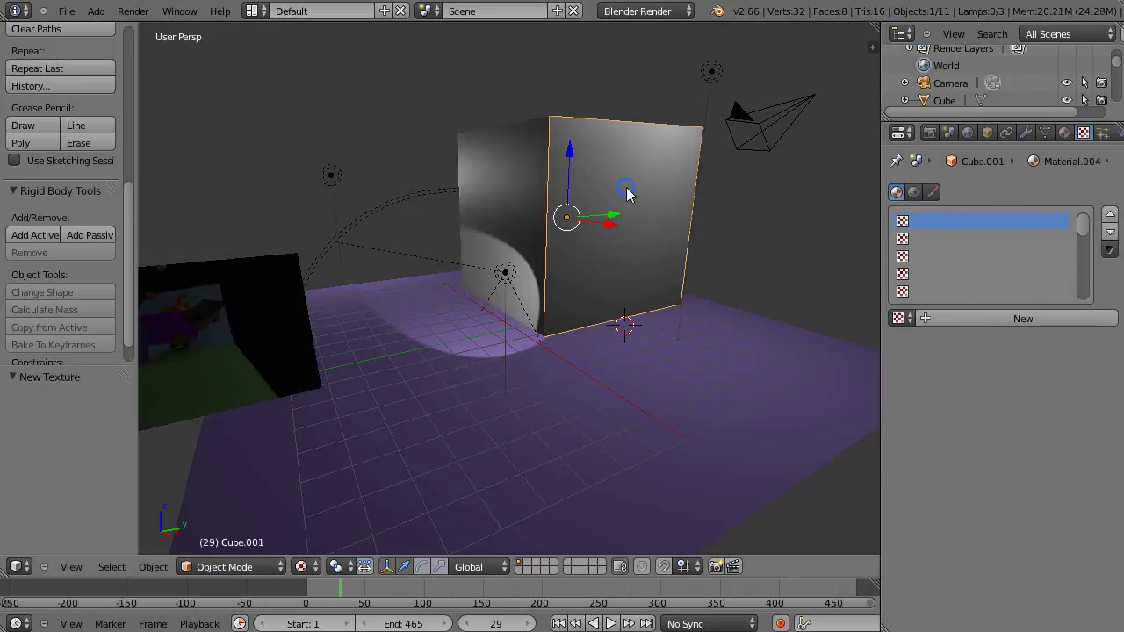
left_click(986, 316)
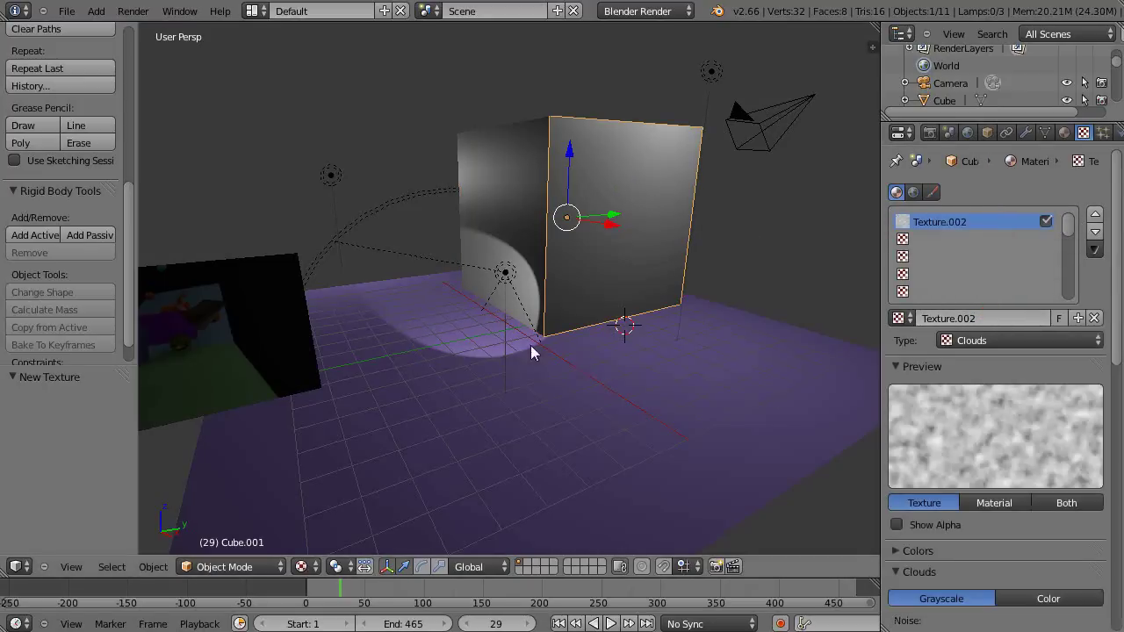
scroll(606, 318, "down", 2)
scroll(622, 316, "up", 4)
scroll(622, 313, "down", 1)
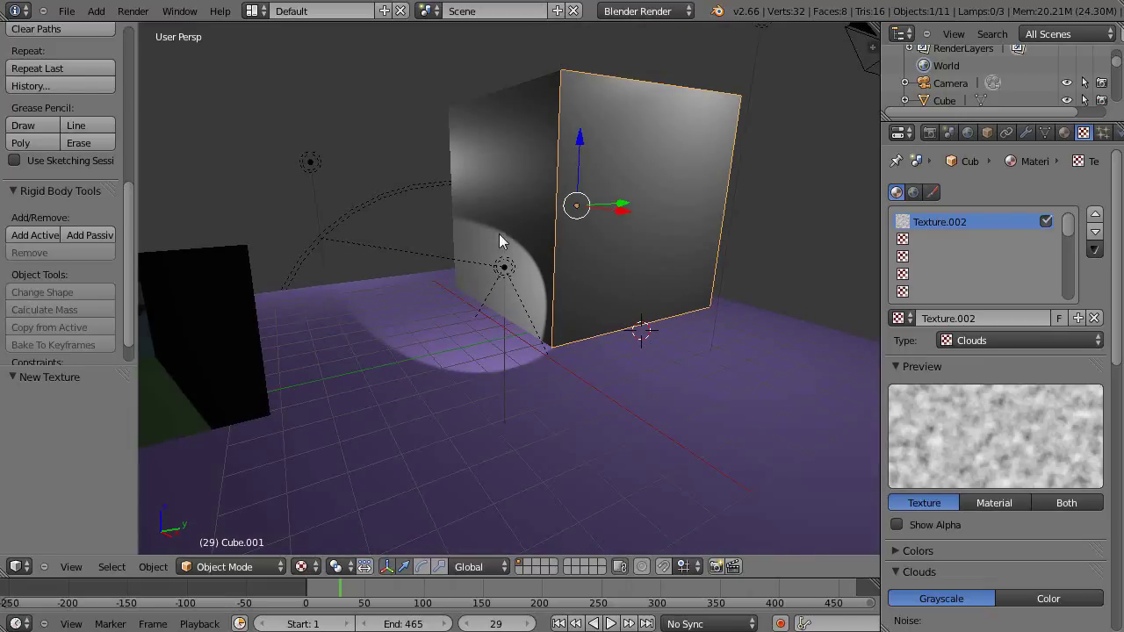
middle_click_drag(709, 293, 656, 384)
scroll(658, 386, "down", 1)
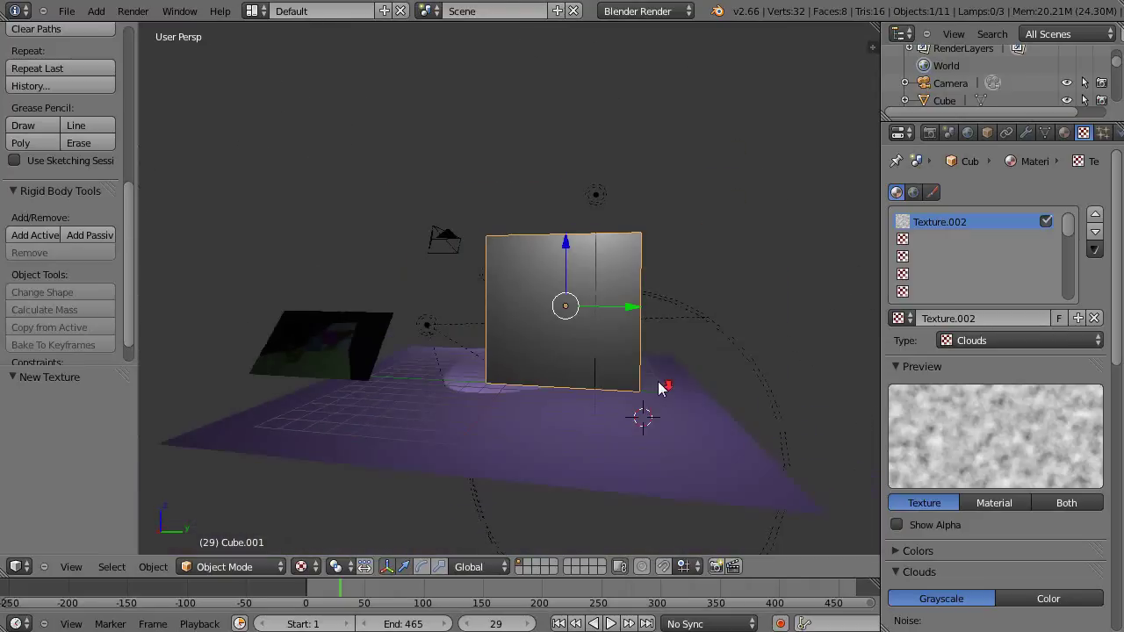